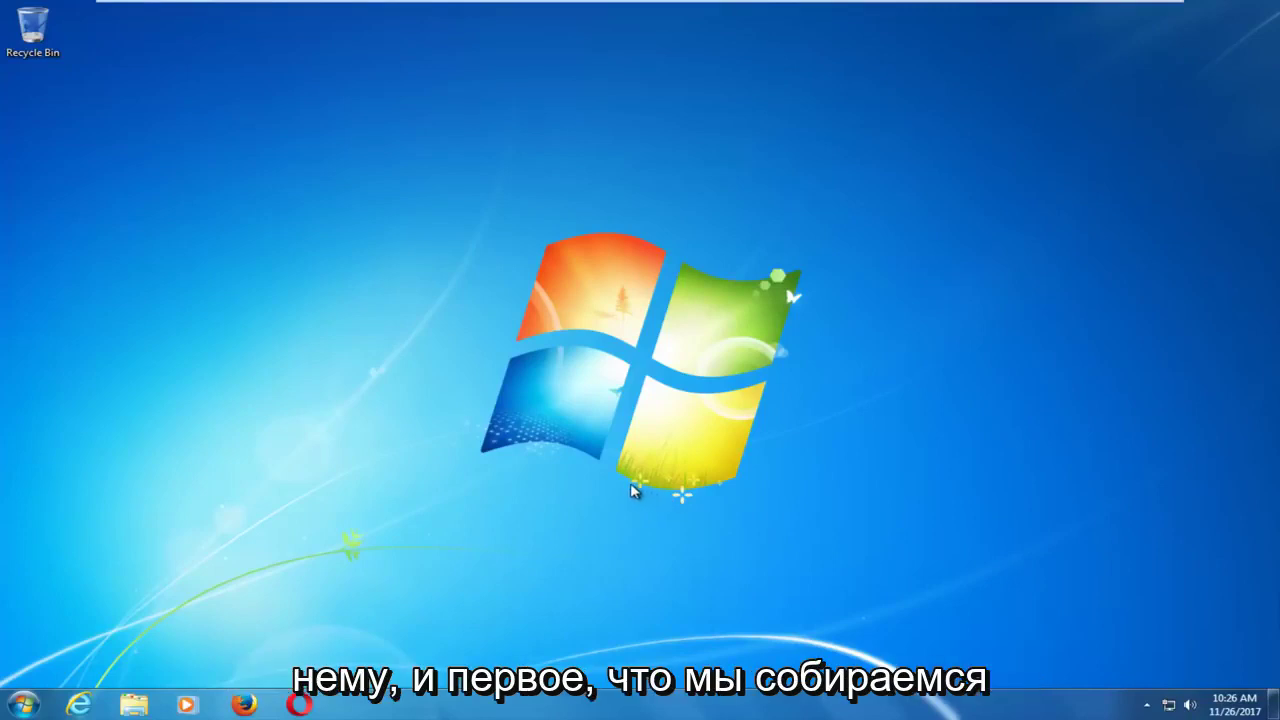
# Launch Firefox from the Windows 7 taskbar
pyautogui.click(236, 700)
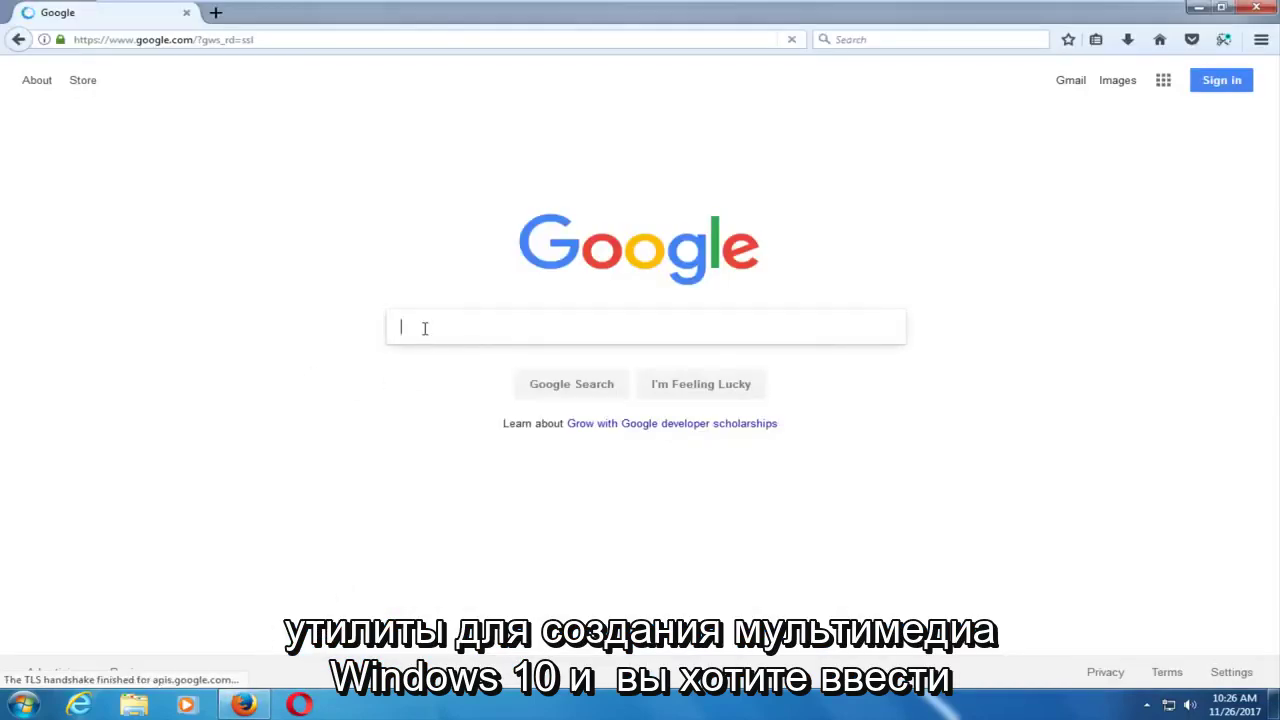
# Search Google for 'windows 10 media creation tool' and open Microsoft's Download Windows 10 page
pyautogui.write('windows ')
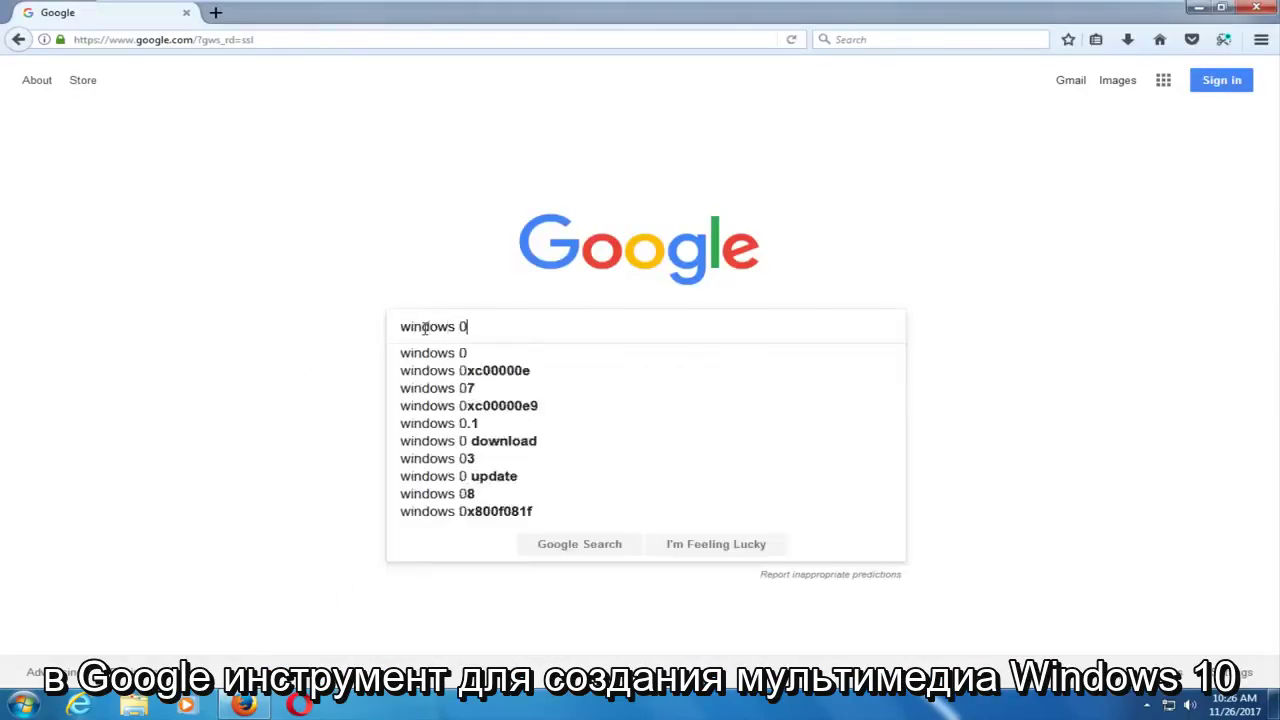
pyautogui.write('10 media')
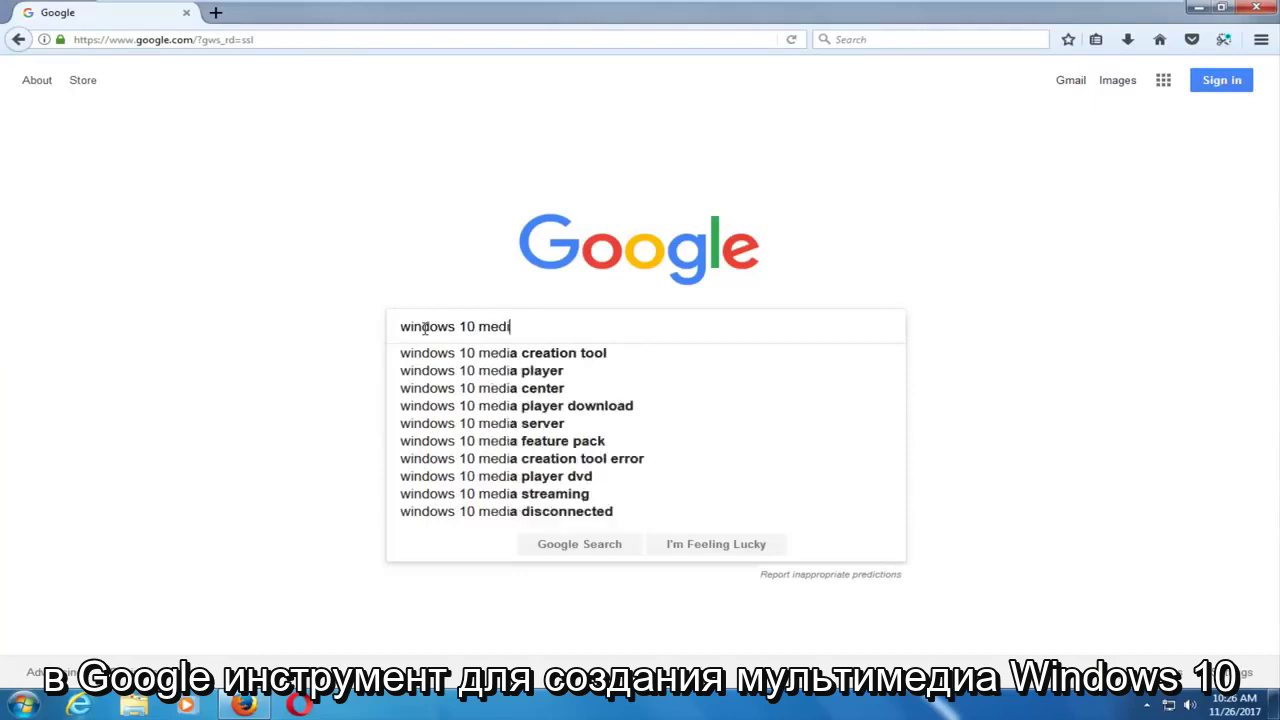
pyautogui.press('Down')
pyautogui.press('Return')
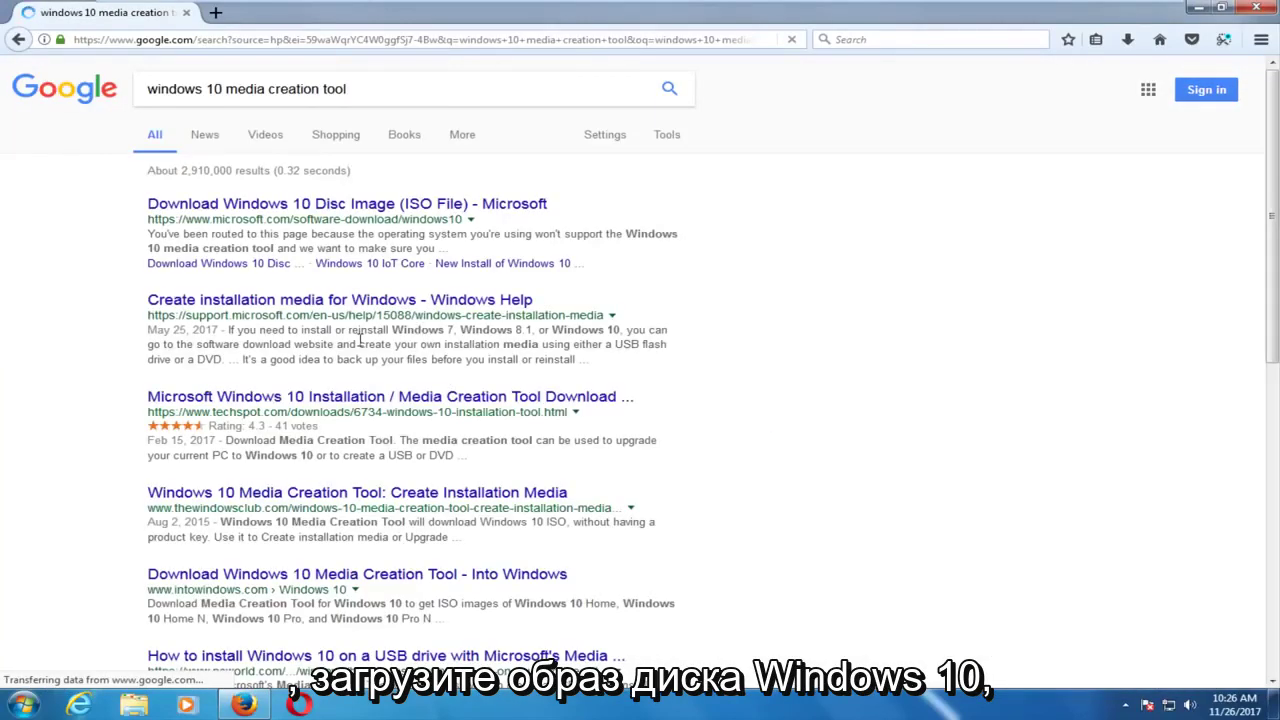
pyautogui.click(368, 205)
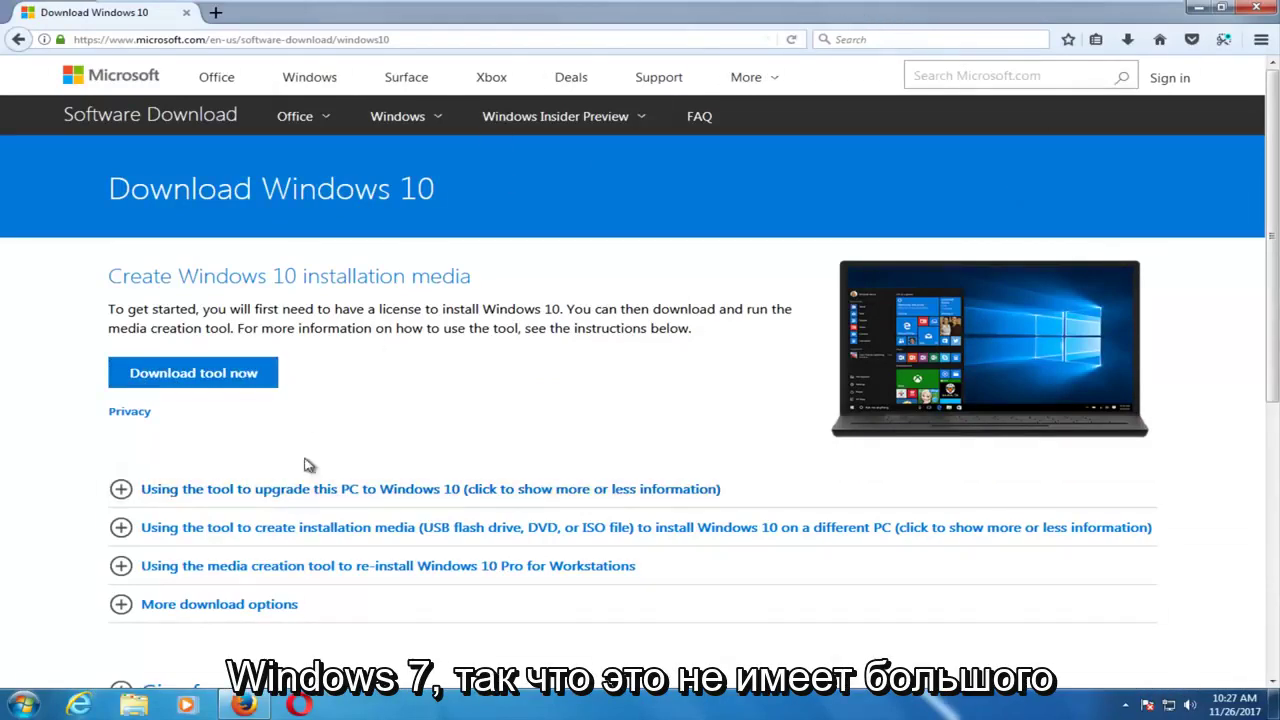
# Save and run MediaCreationTool.exe from Microsoft's page, then minimize Firefox to show the desktop
pyautogui.click(174, 379)
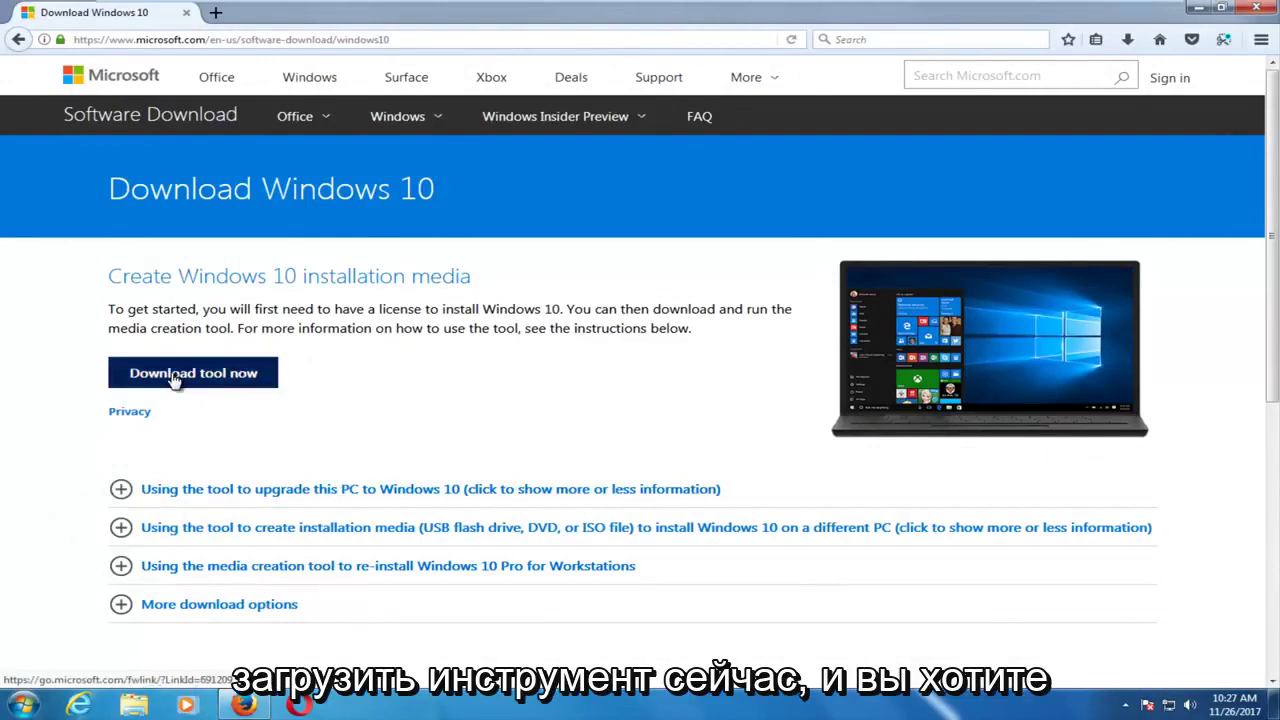
pyautogui.click(708, 399)
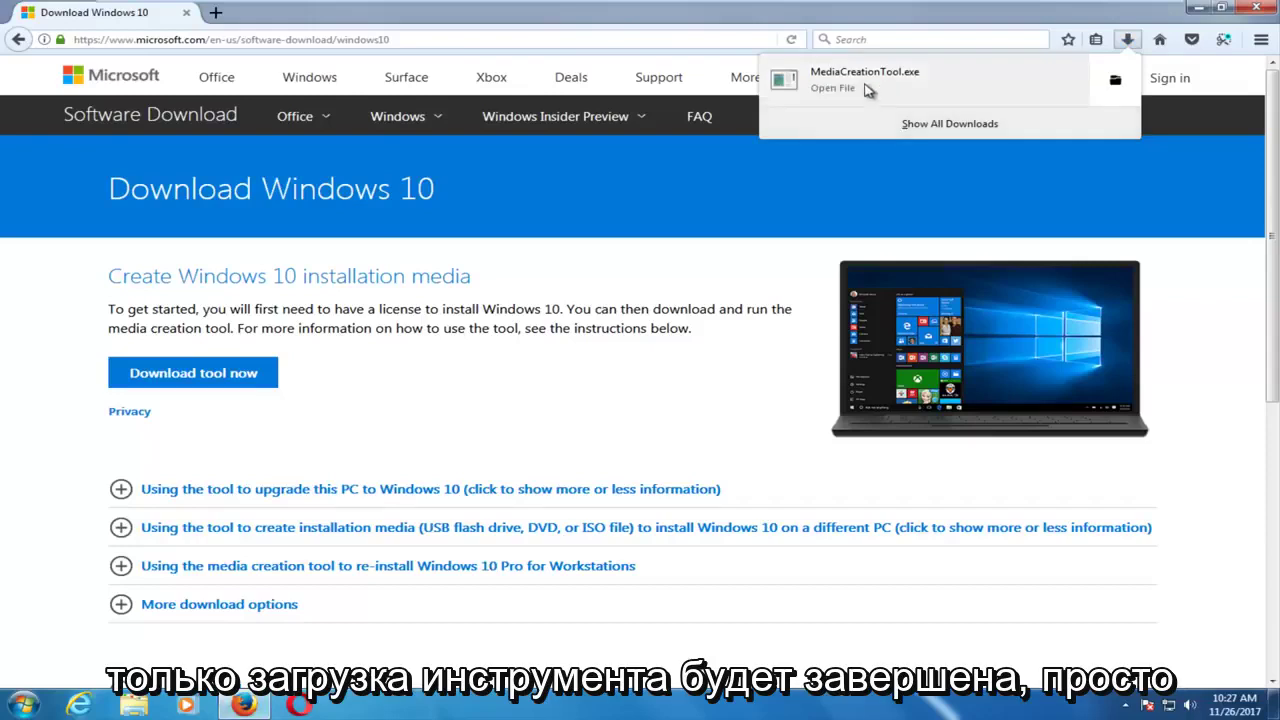
pyautogui.click(866, 84)
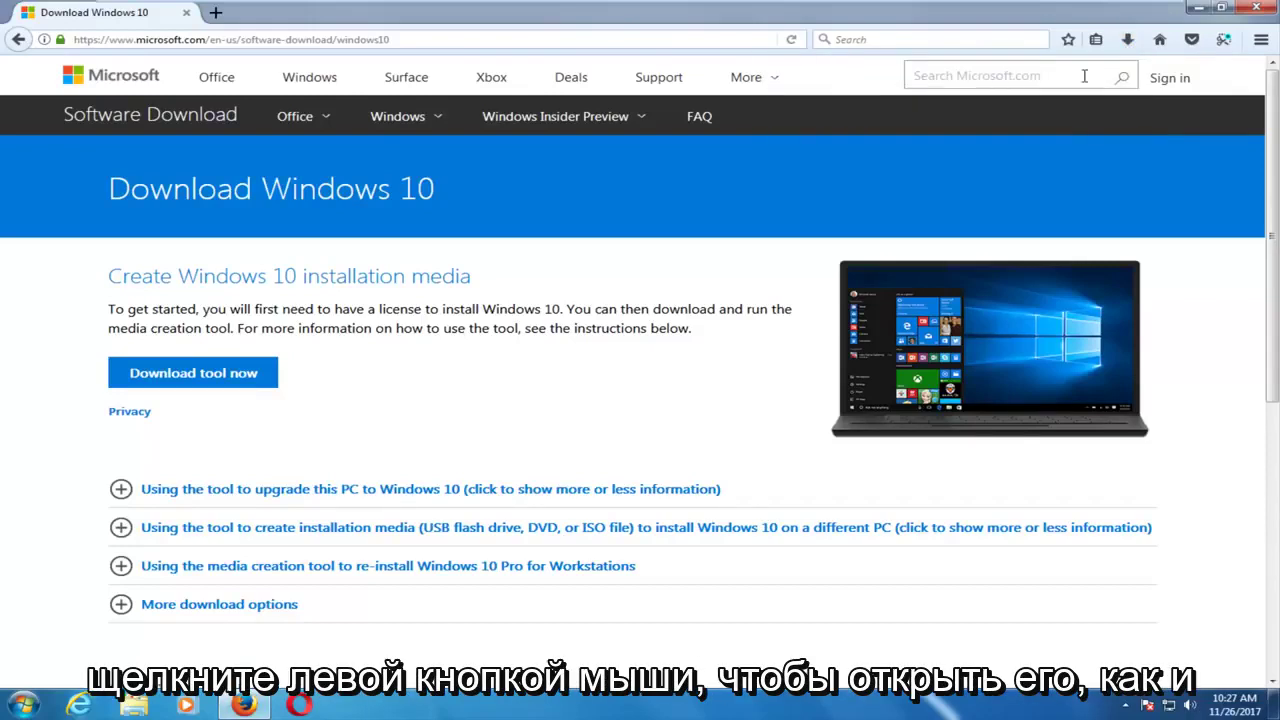
pyautogui.click(1201, 8)
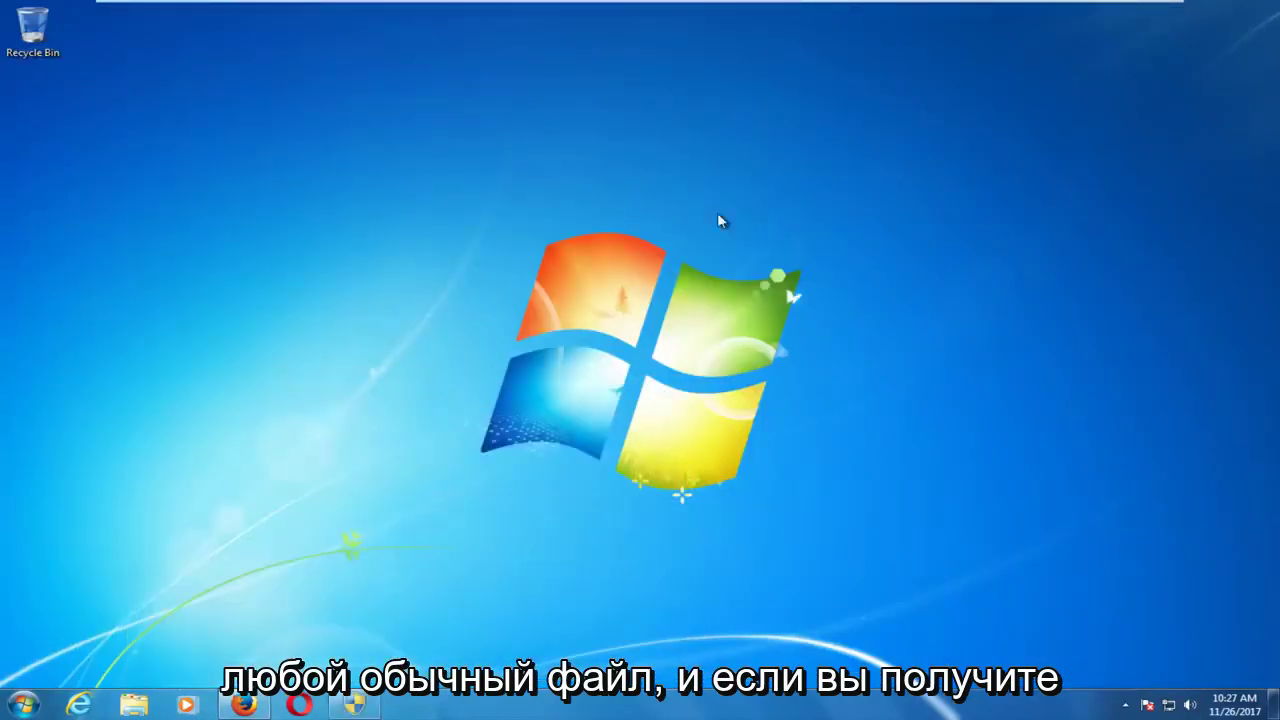
# Approve the User Account Control prompt so the media creation tool can run
pyautogui.click(358, 706)
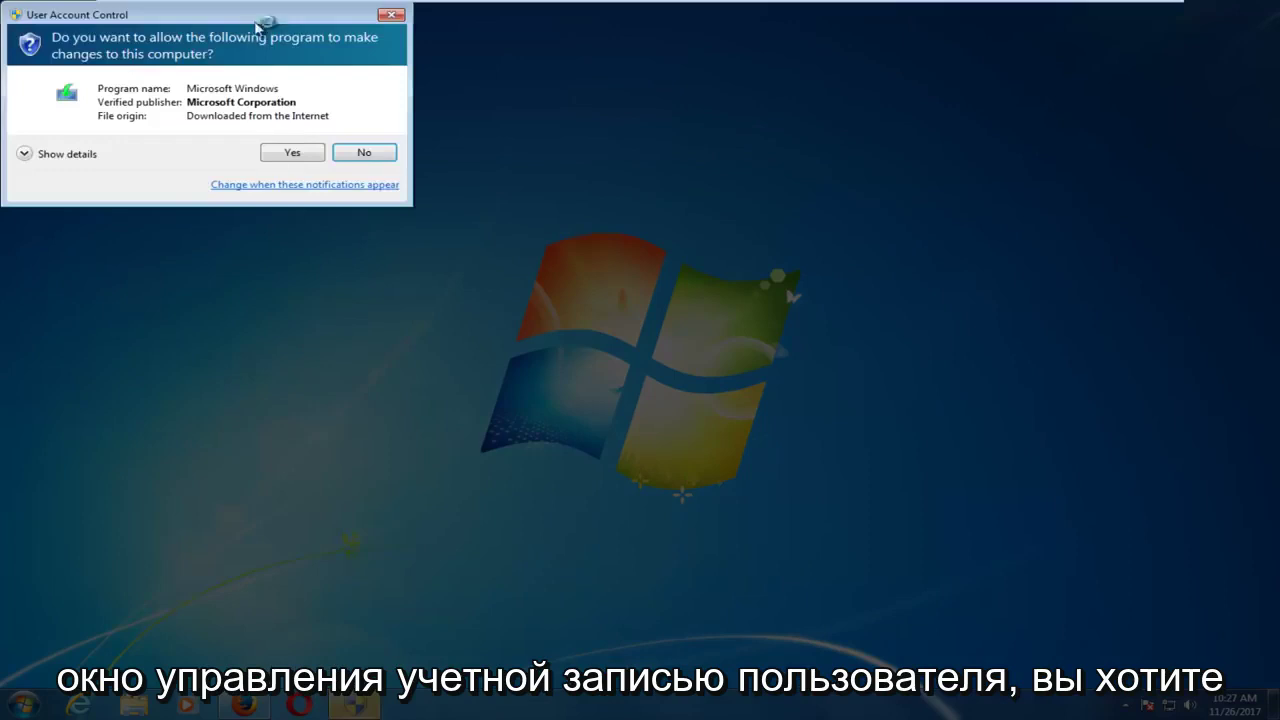
pyautogui.click(709, 381)
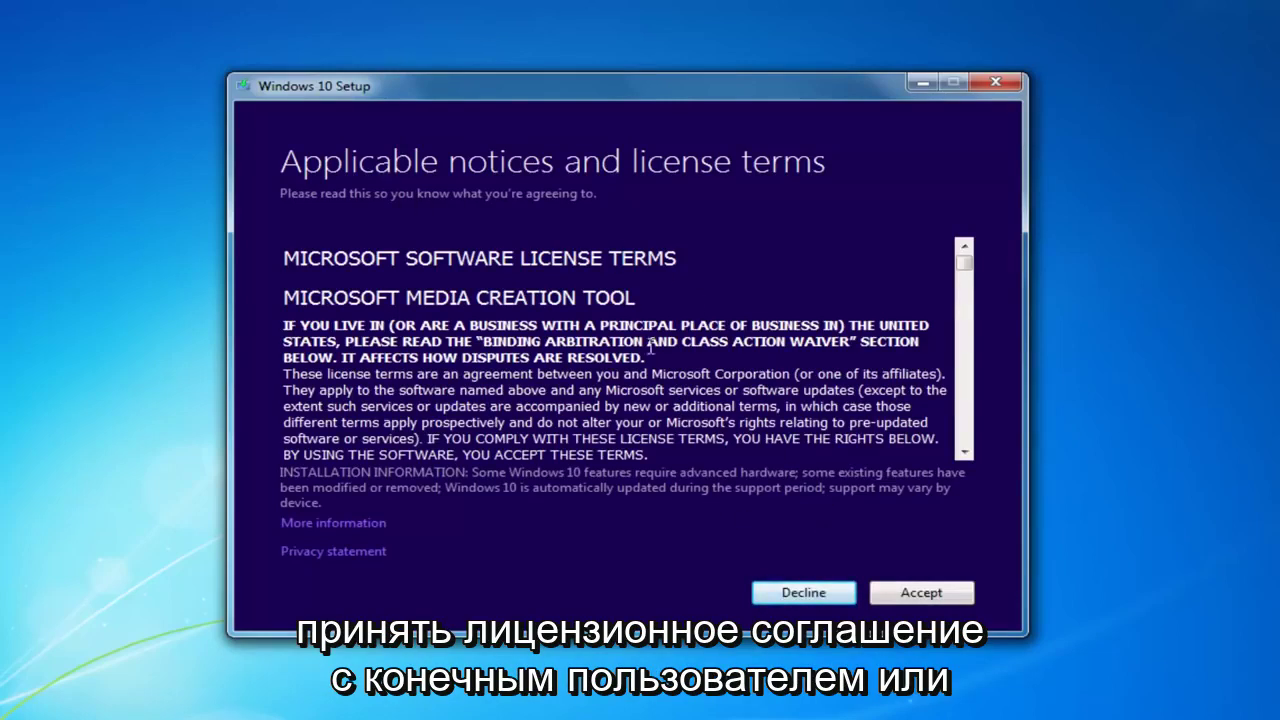
# Accept the license terms and choose to create installation media for another PC
pyautogui.click(906, 592)
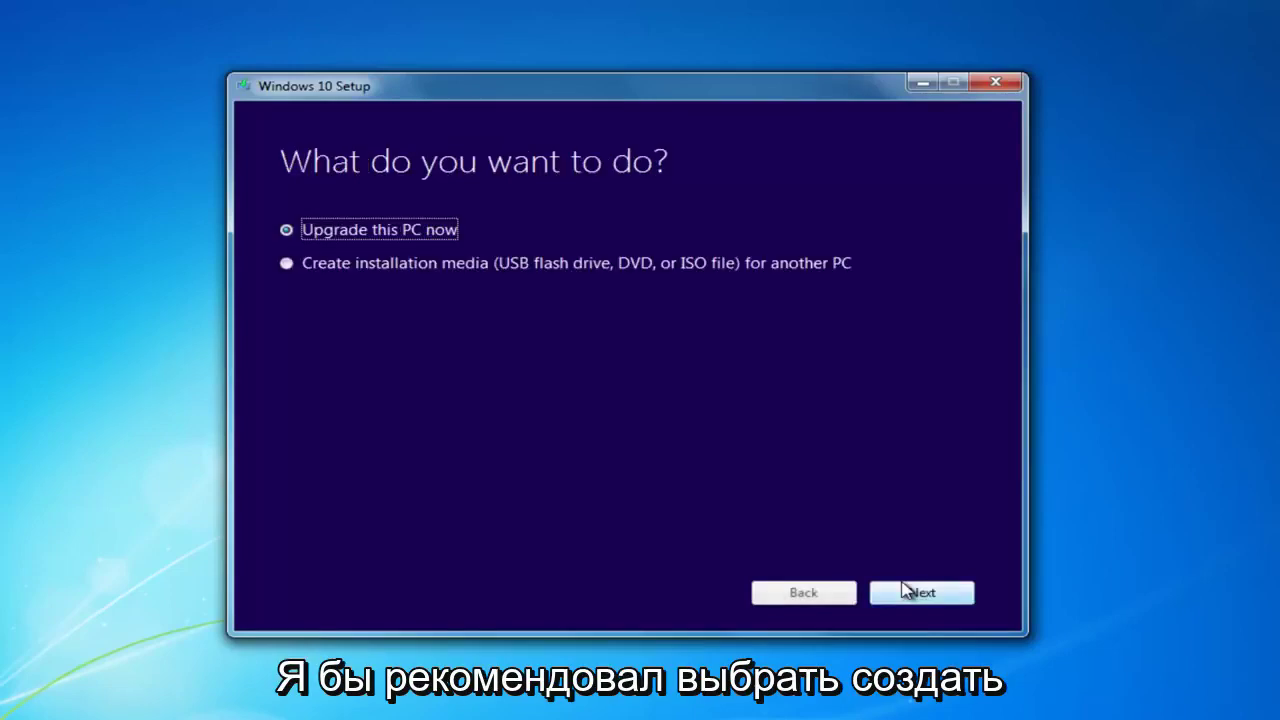
pyautogui.click(363, 268)
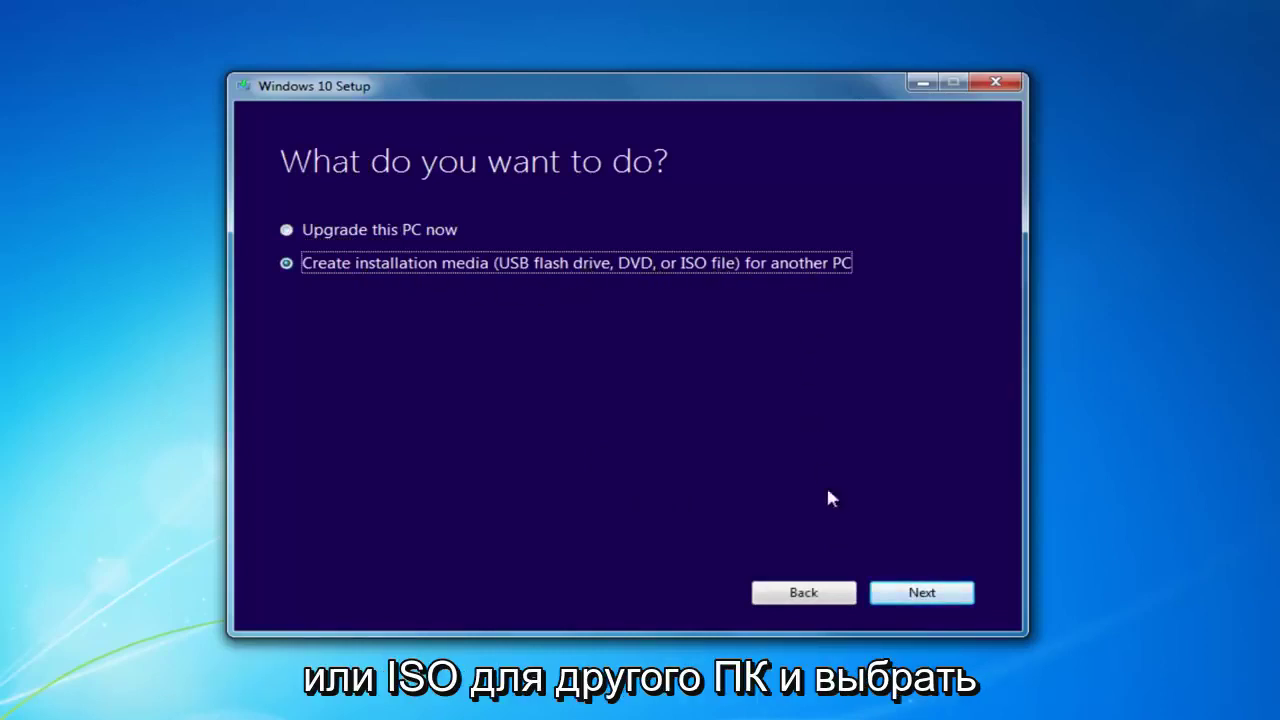
pyautogui.click(900, 592)
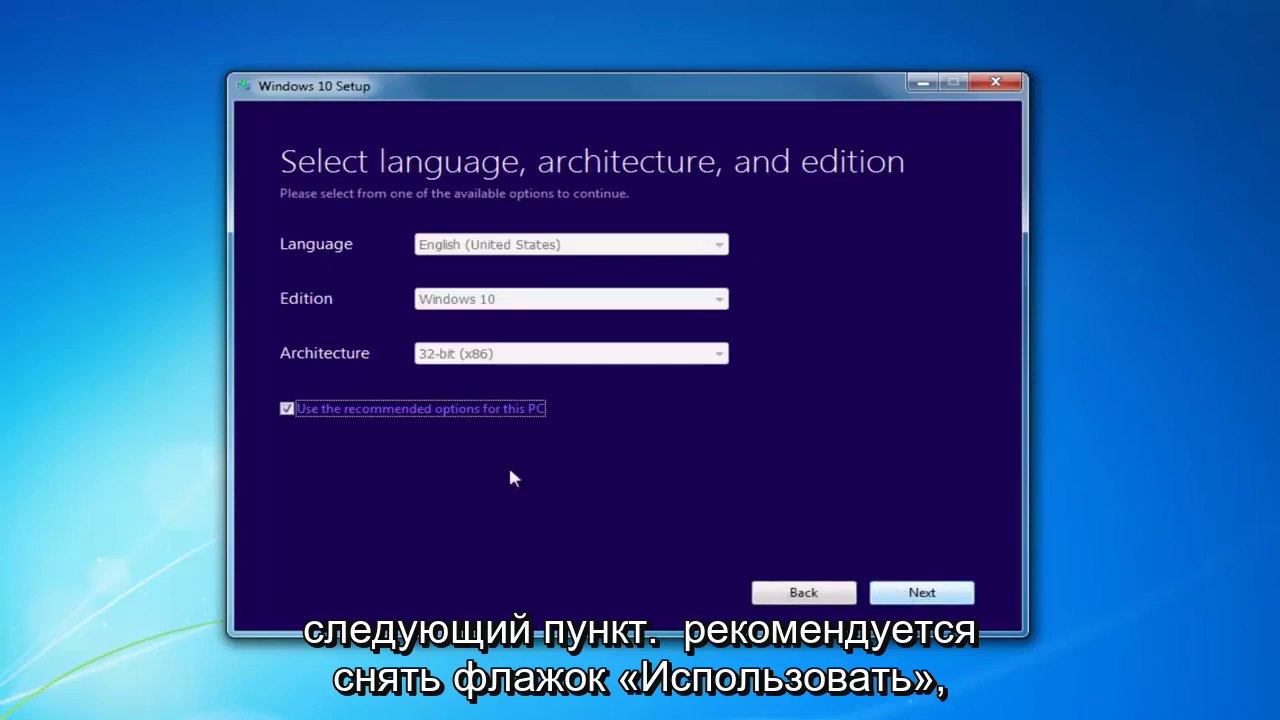
# Uncheck recommended options, keeping English (United States), Windows 10, 32-bit (x86)
pyautogui.click(287, 409)
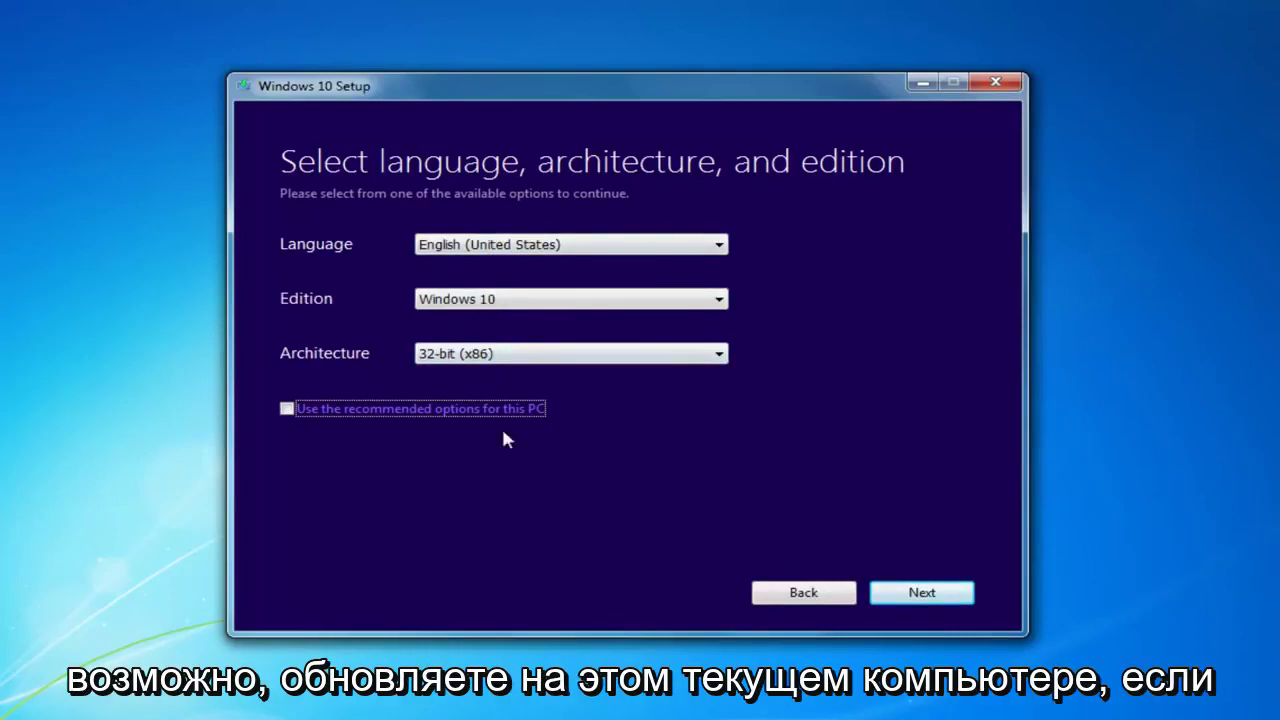
pyautogui.click(84, 304)
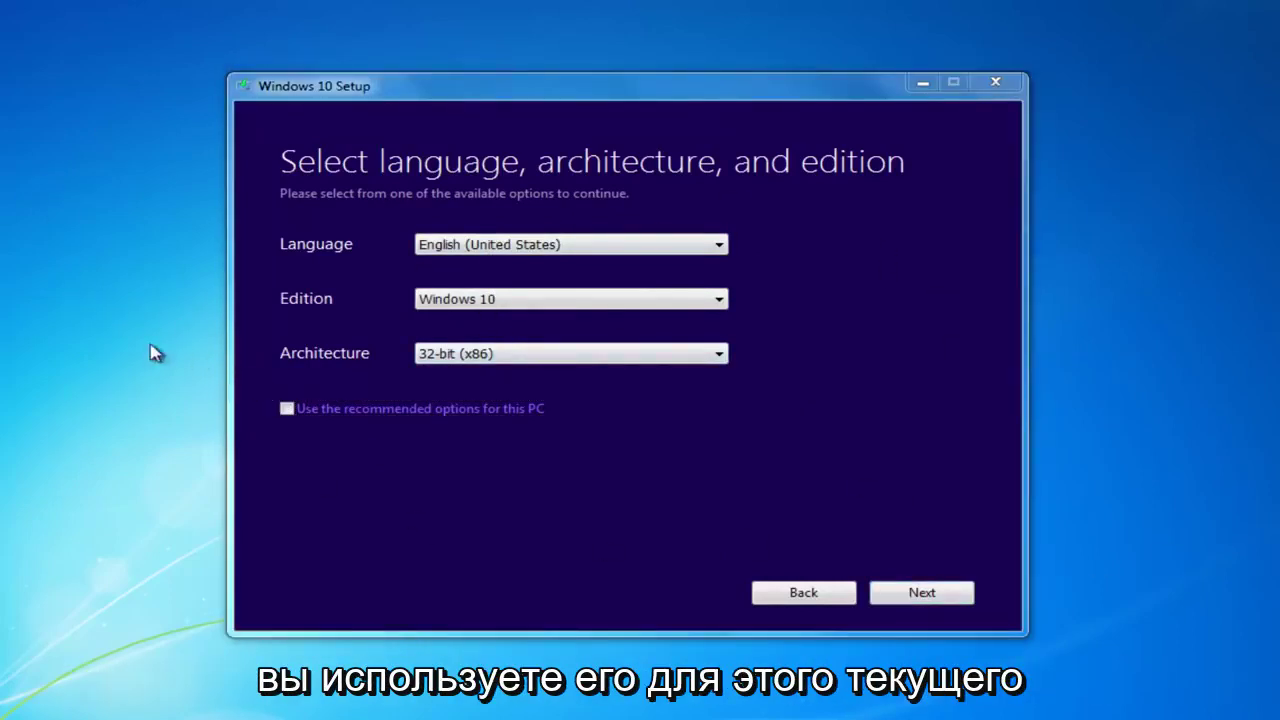
pyautogui.click(300, 408)
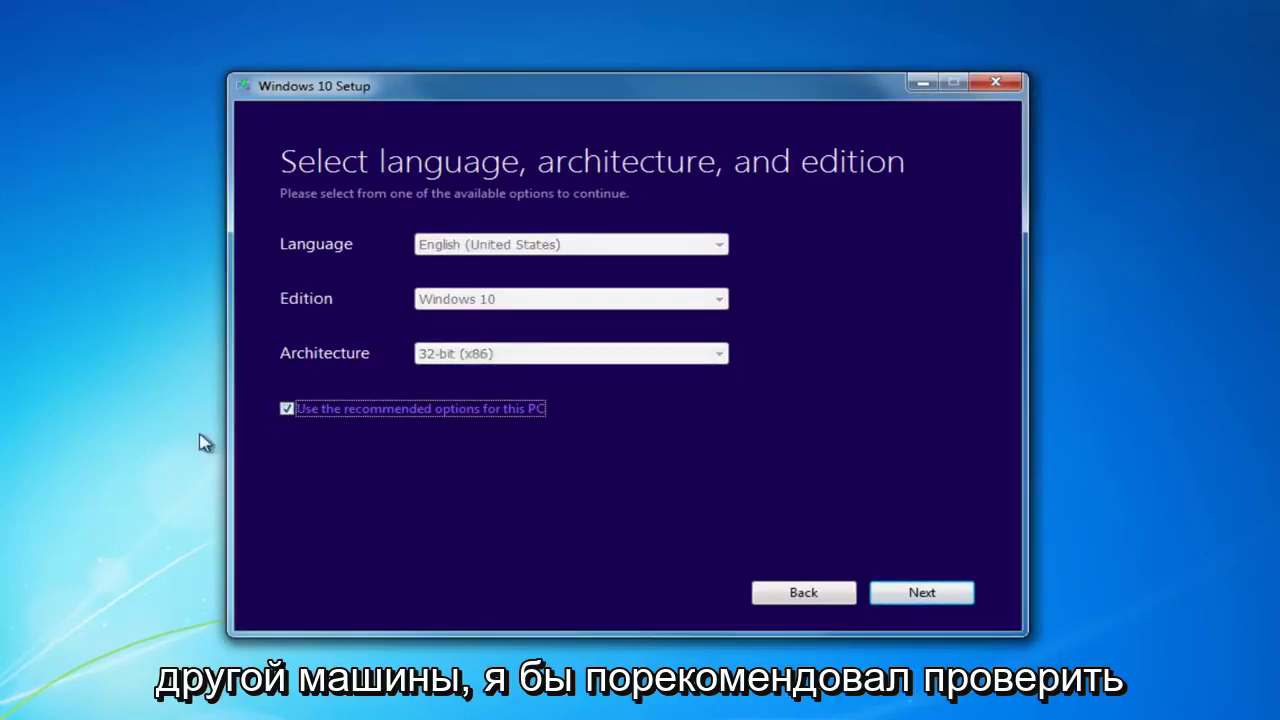
pyautogui.click(287, 409)
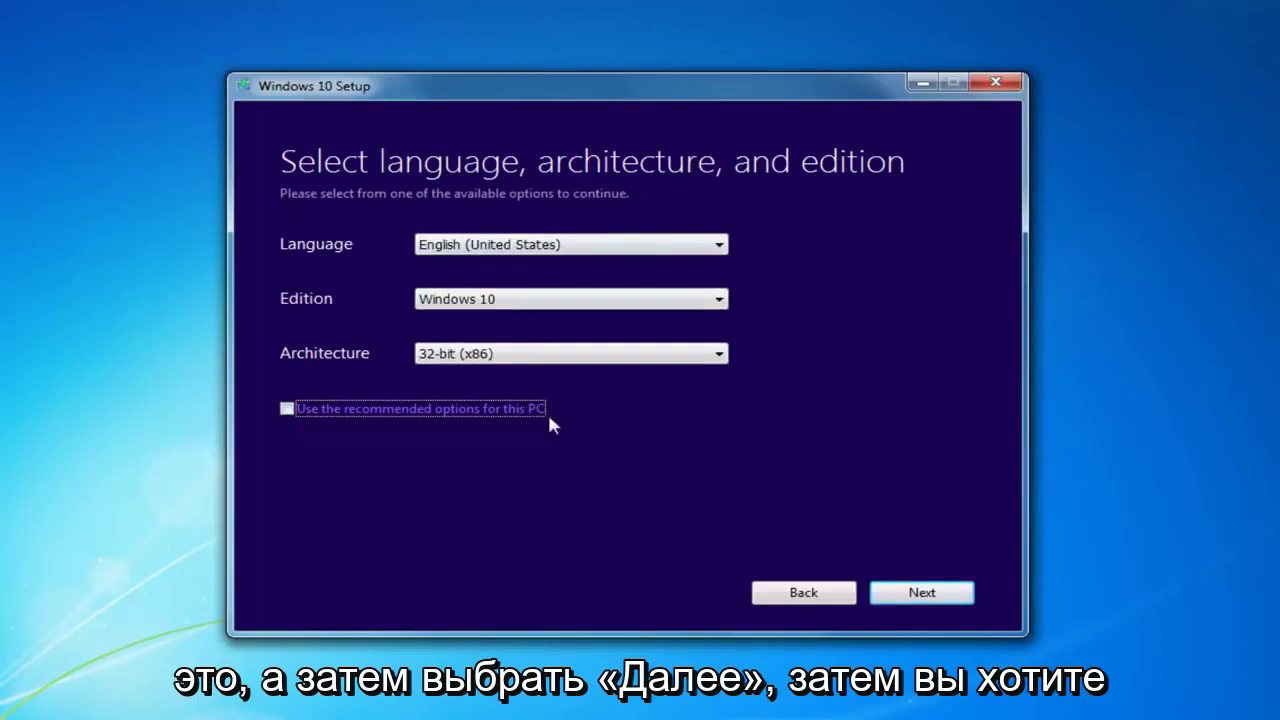
pyautogui.click(922, 594)
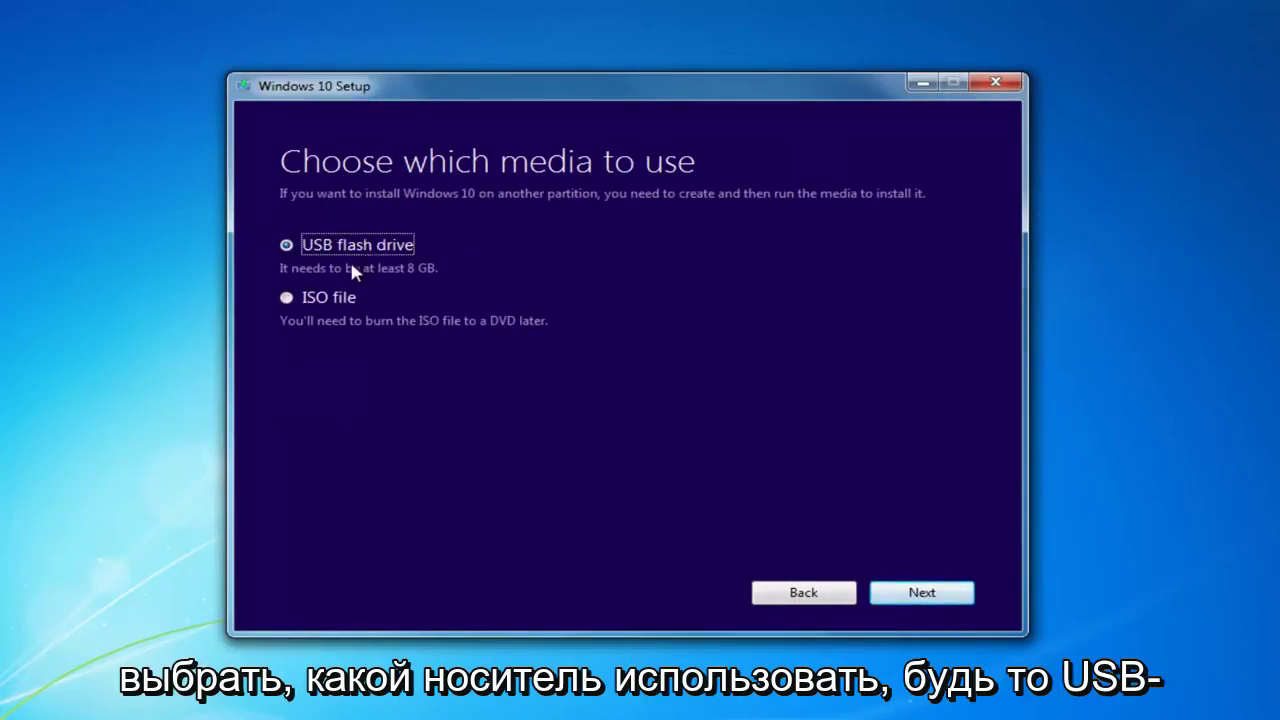
# Choose ISO file instead of USB flash drive as the media and continue to the save location
pyautogui.click(297, 296)
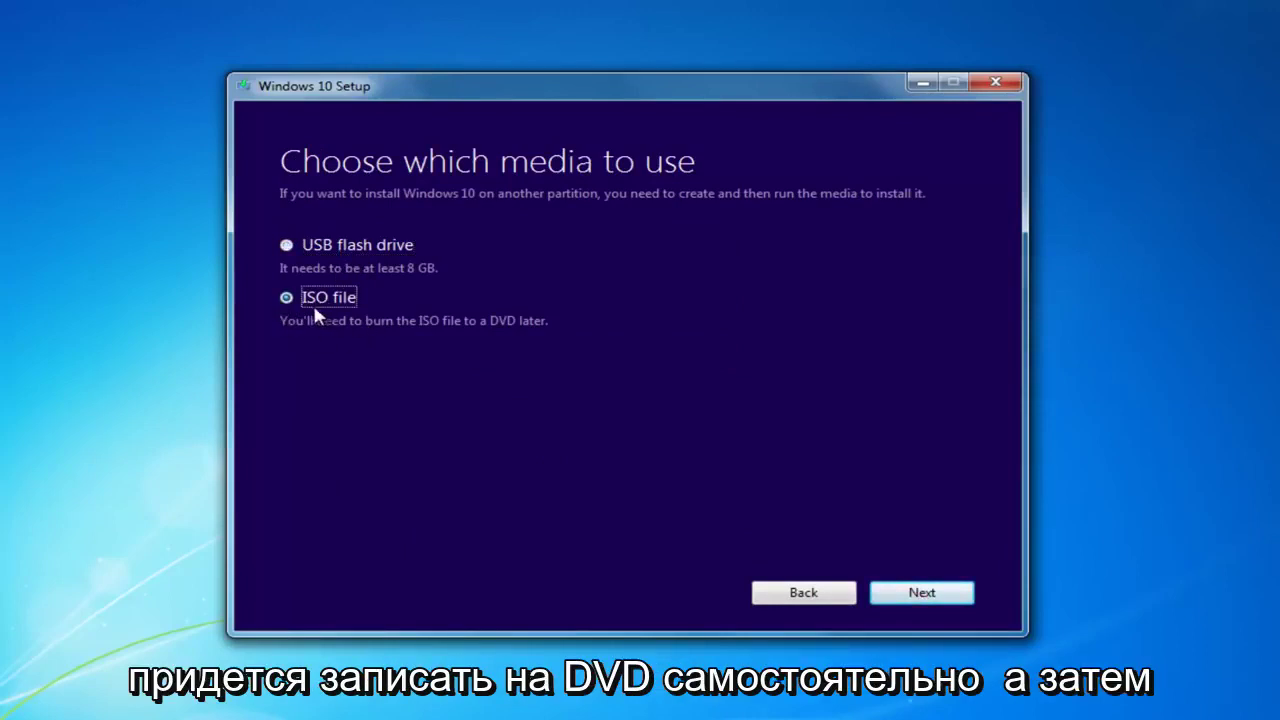
pyautogui.click(300, 246)
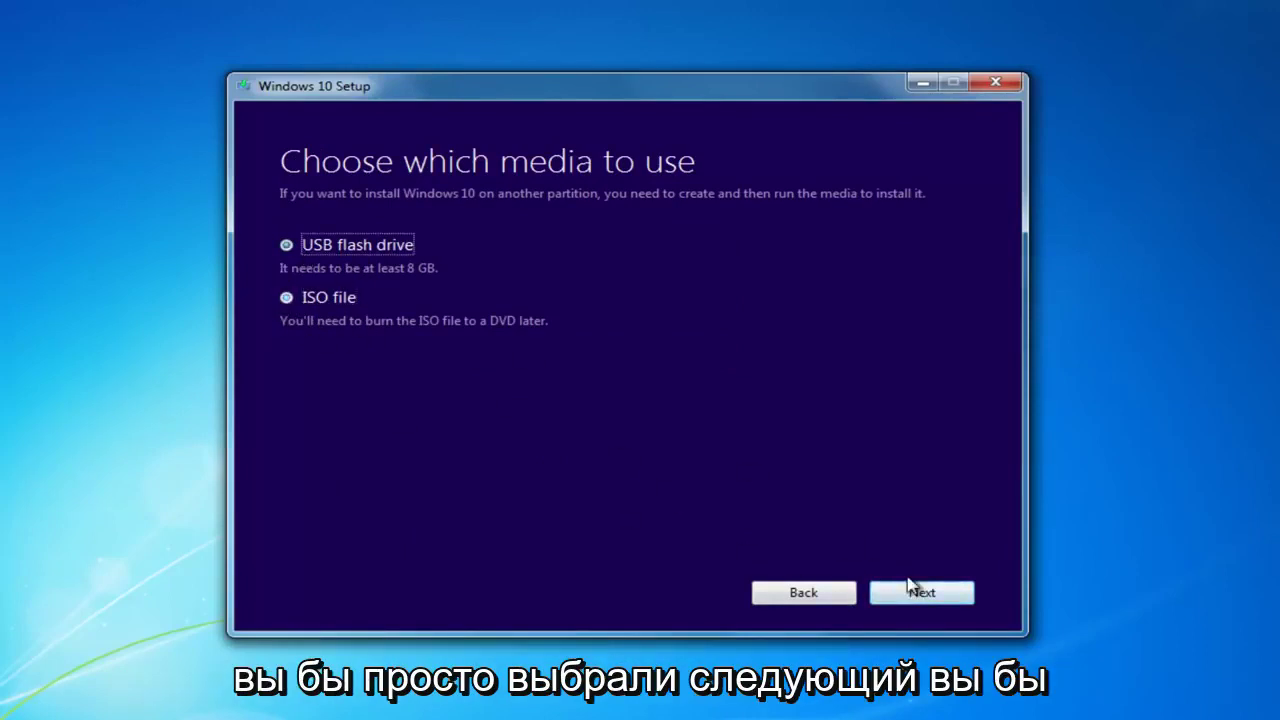
pyautogui.click(915, 593)
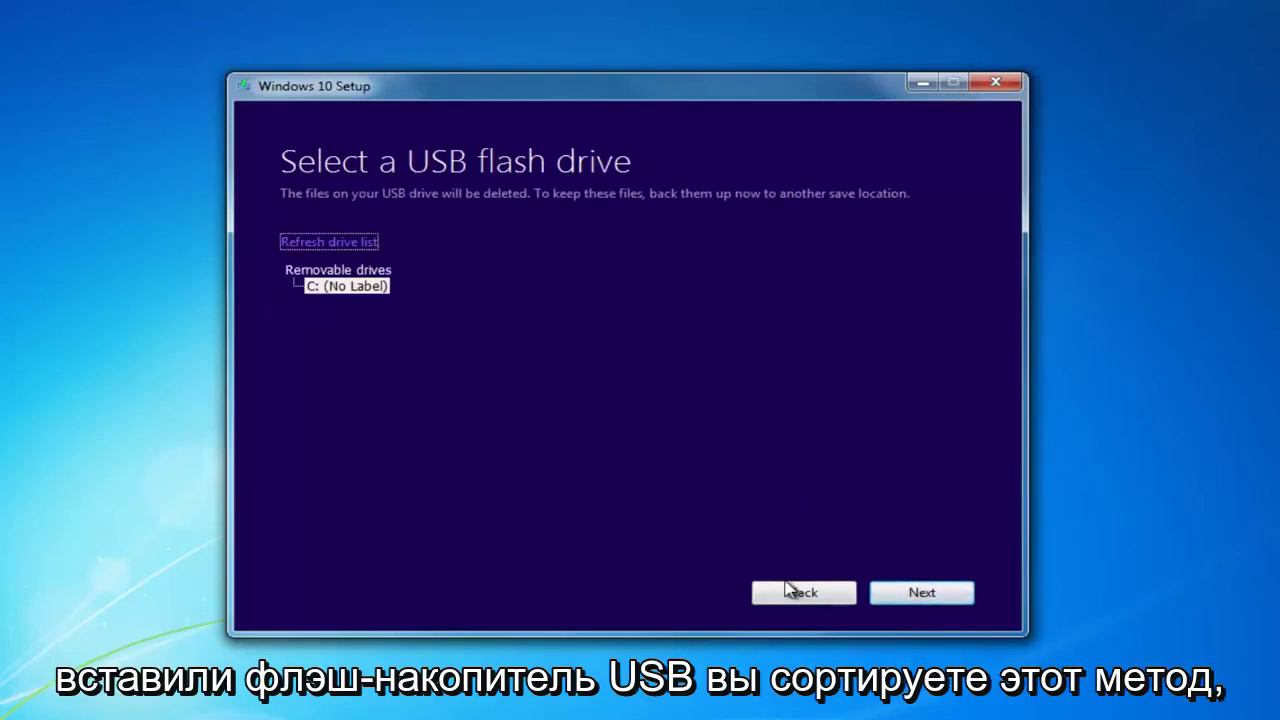
pyautogui.click(780, 592)
pyautogui.click(312, 300)
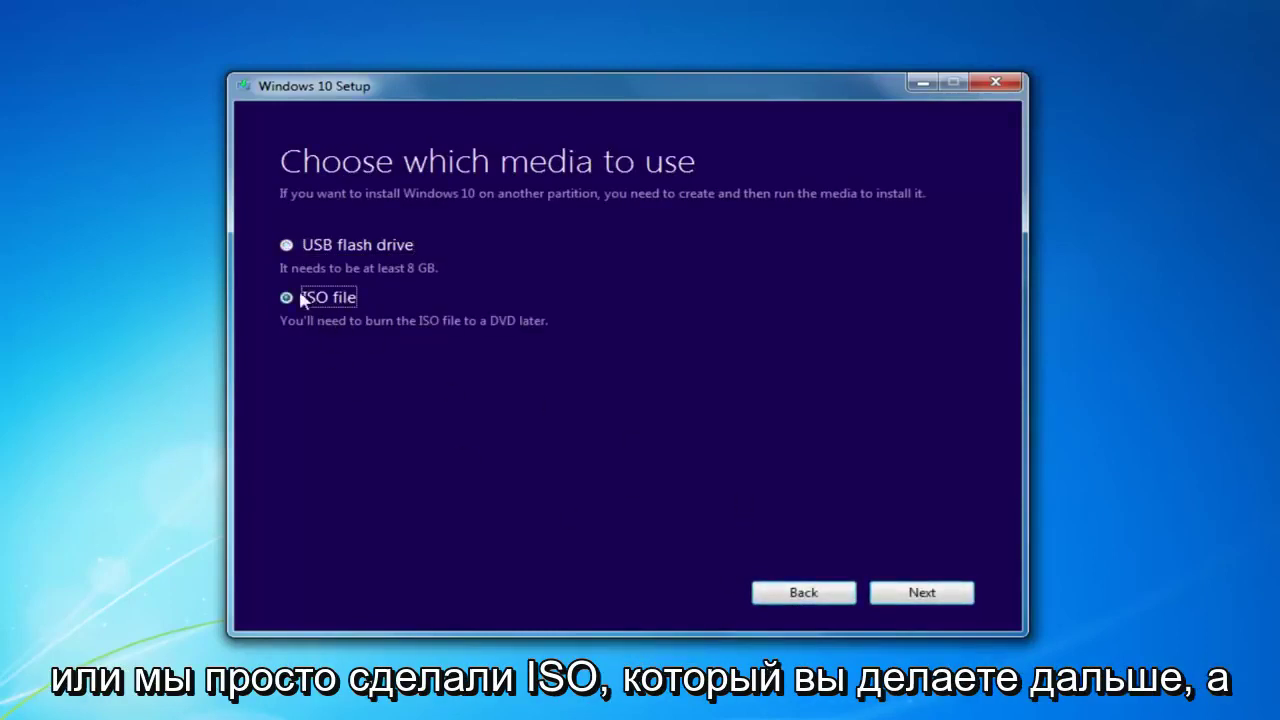
pyautogui.click(894, 594)
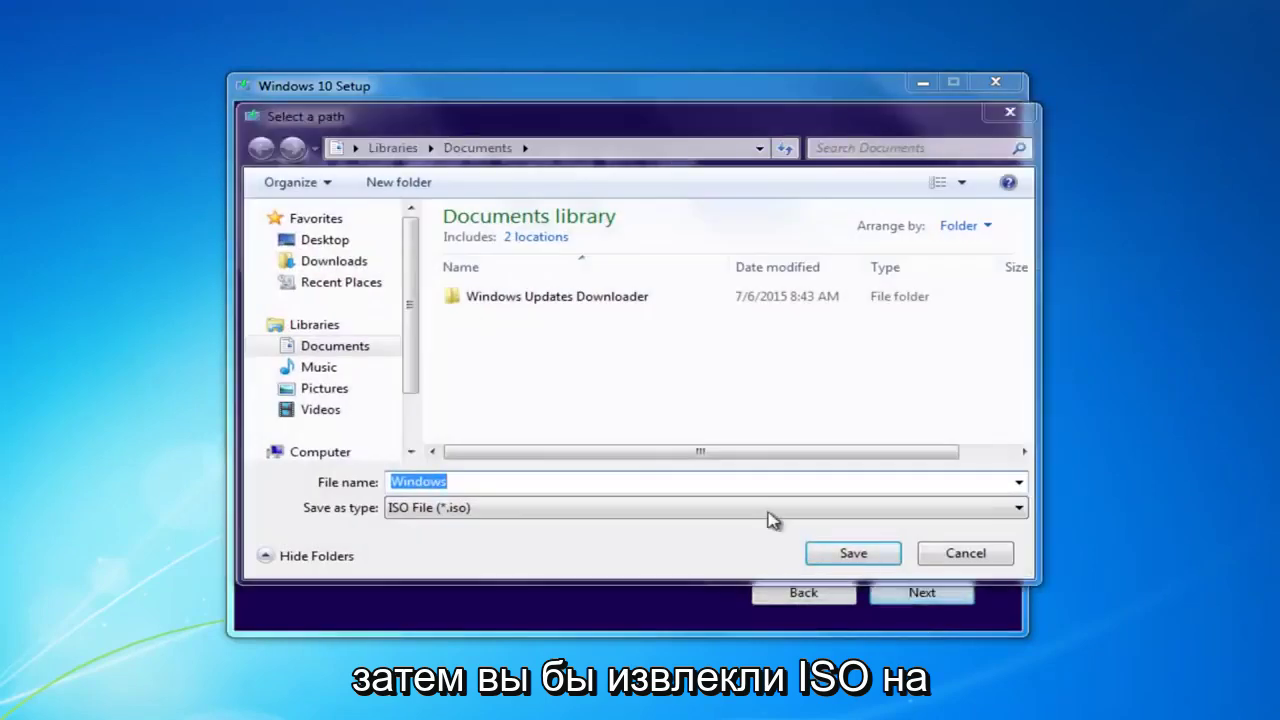
# Save Windows.iso to the Desktop
pyautogui.click(315, 245)
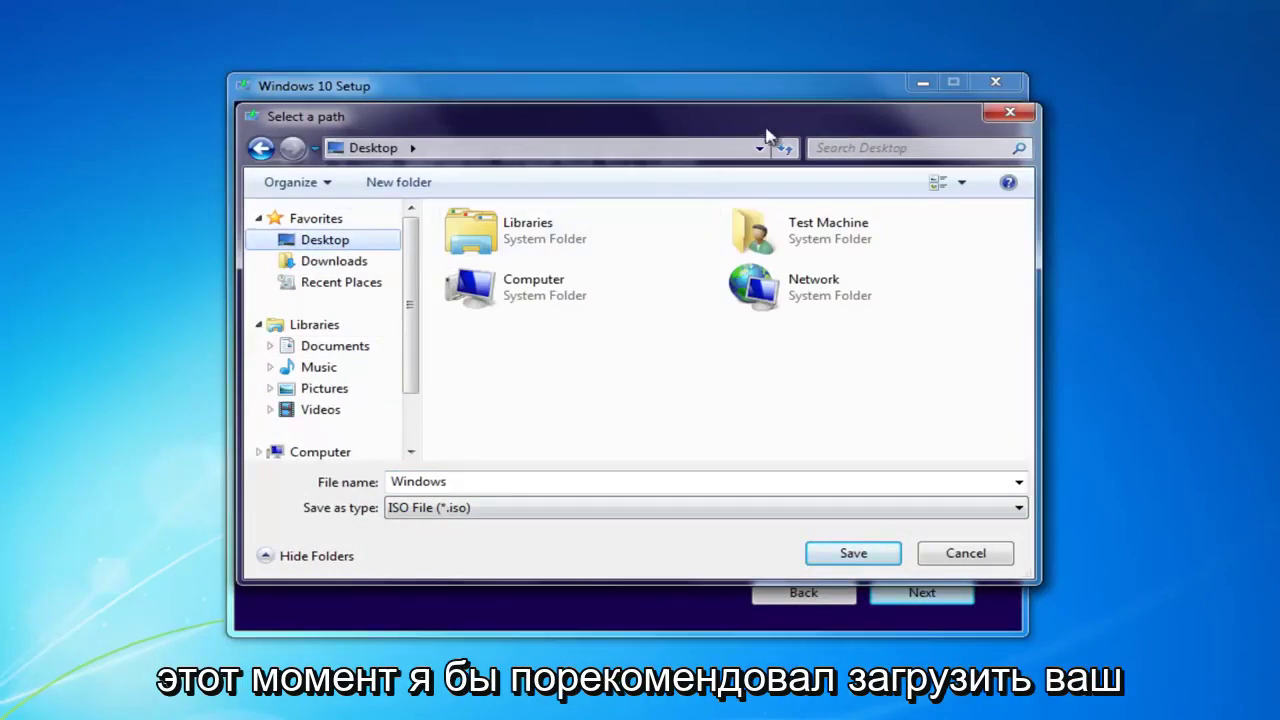
pyautogui.press('Escape')
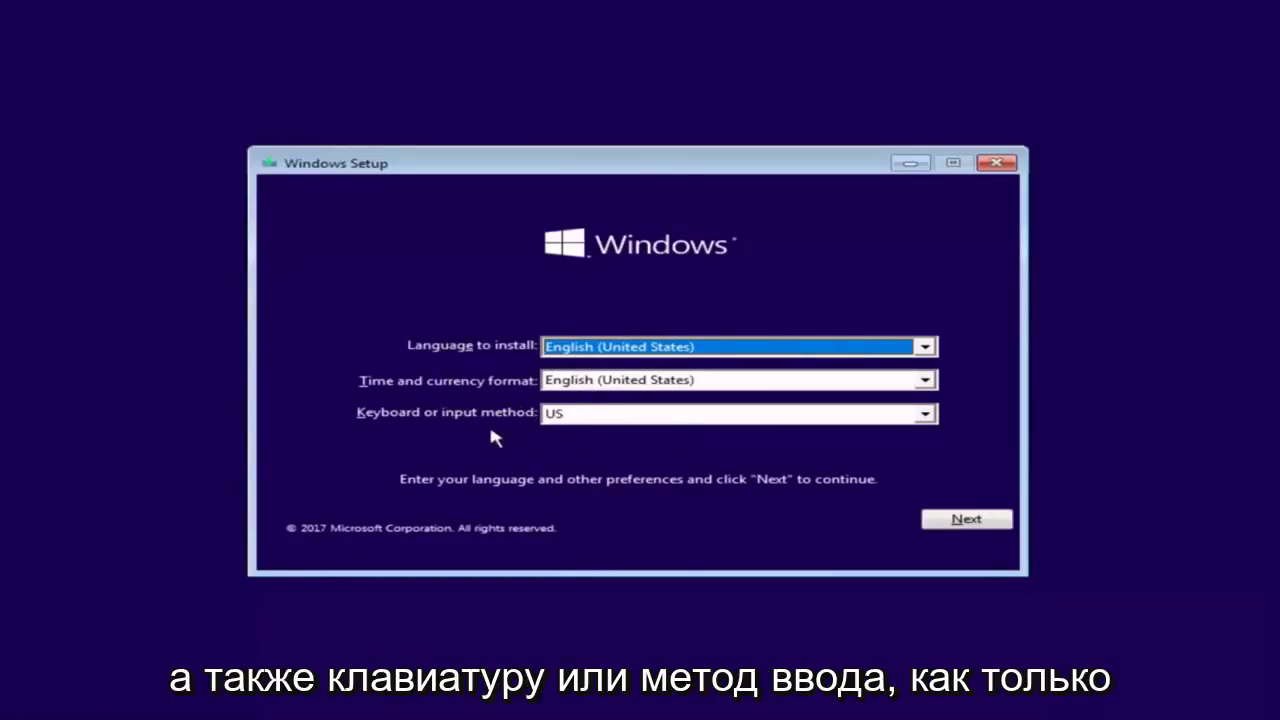
# Keep English (United States) with US keyboard and start installing Windows
pyautogui.click(926, 528)
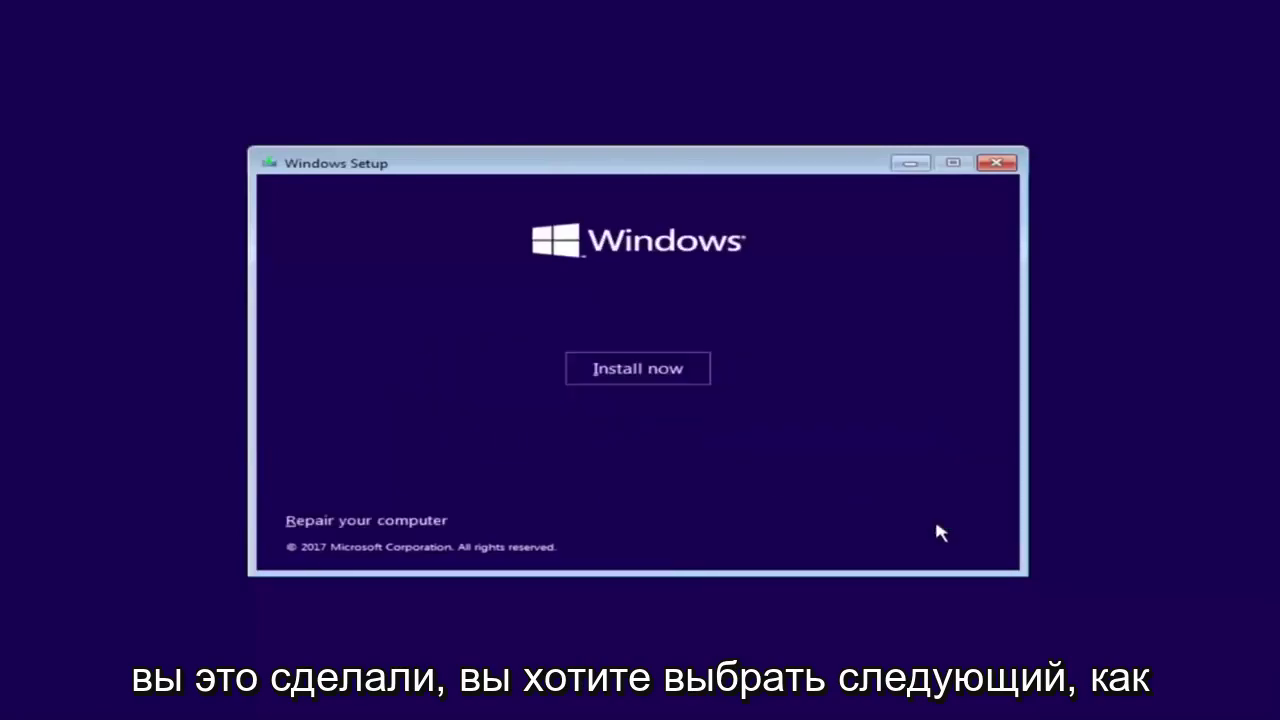
pyautogui.click(610, 378)
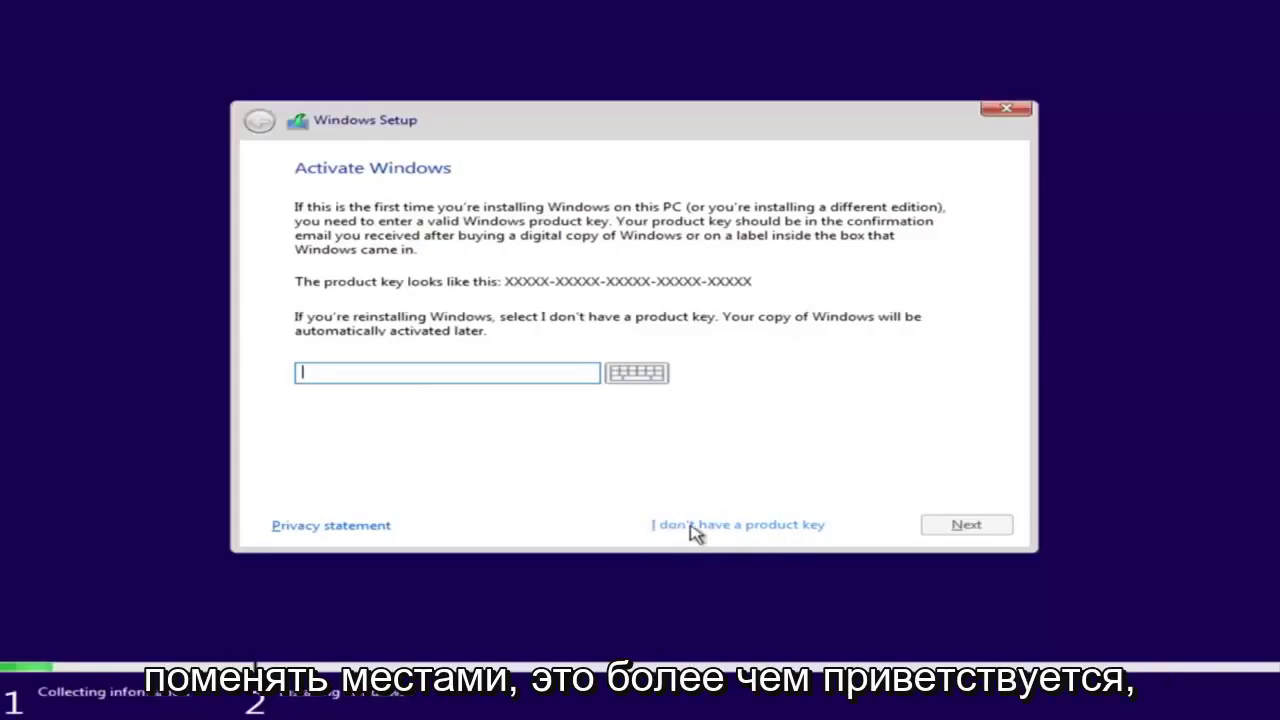
# Skip the product key and select Windows 10 Pro (x86) as the edition
pyautogui.click(687, 527)
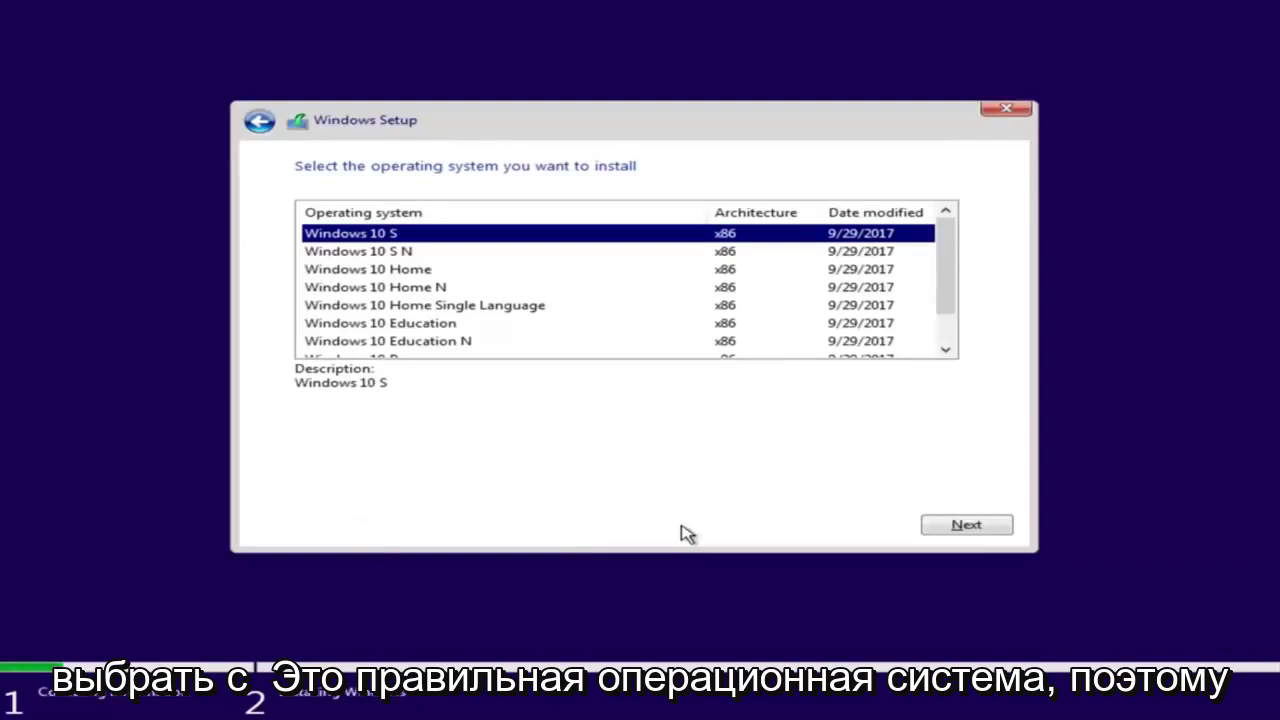
pyautogui.scroll(-1, 935, 282)
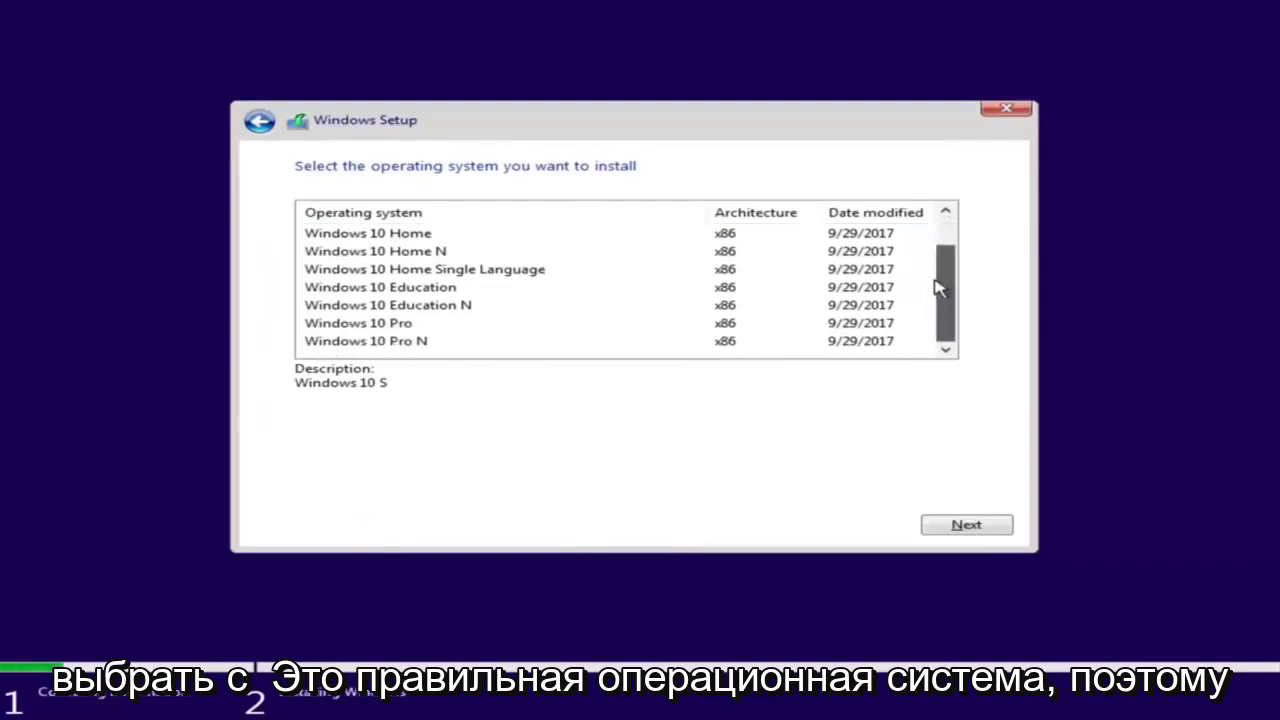
pyautogui.scroll(1, 628, 220)
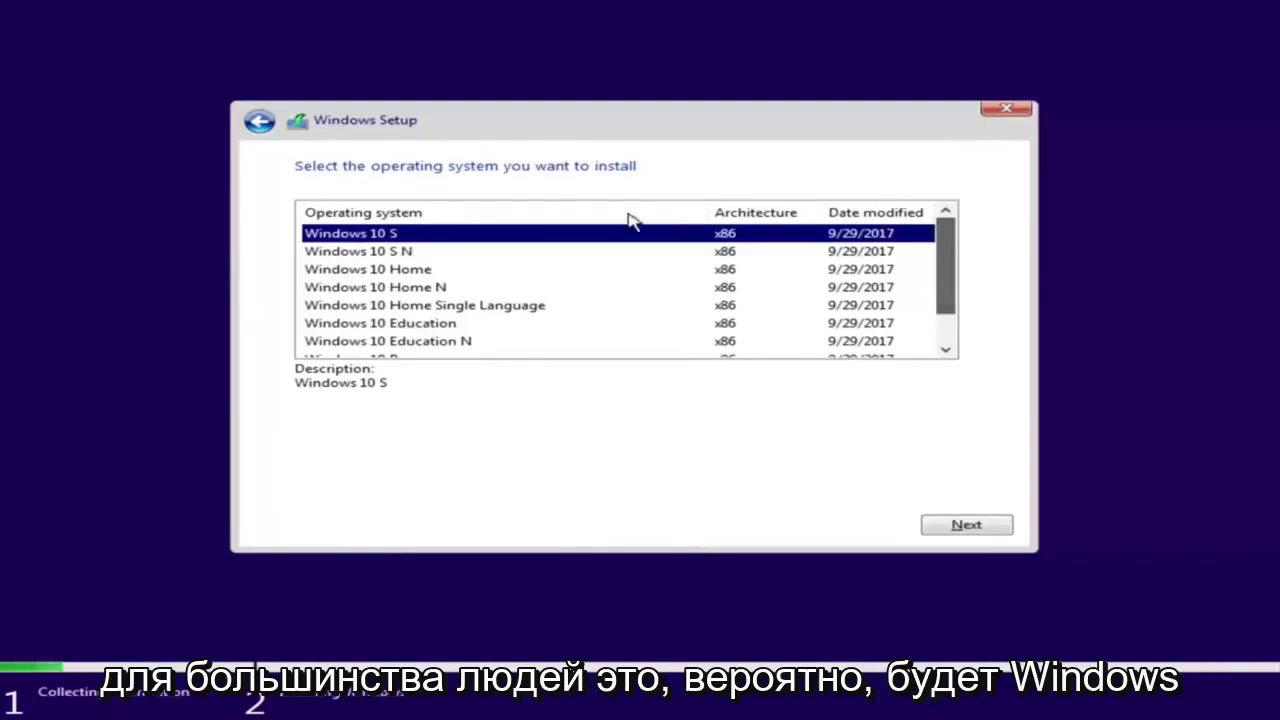
pyautogui.click(410, 270)
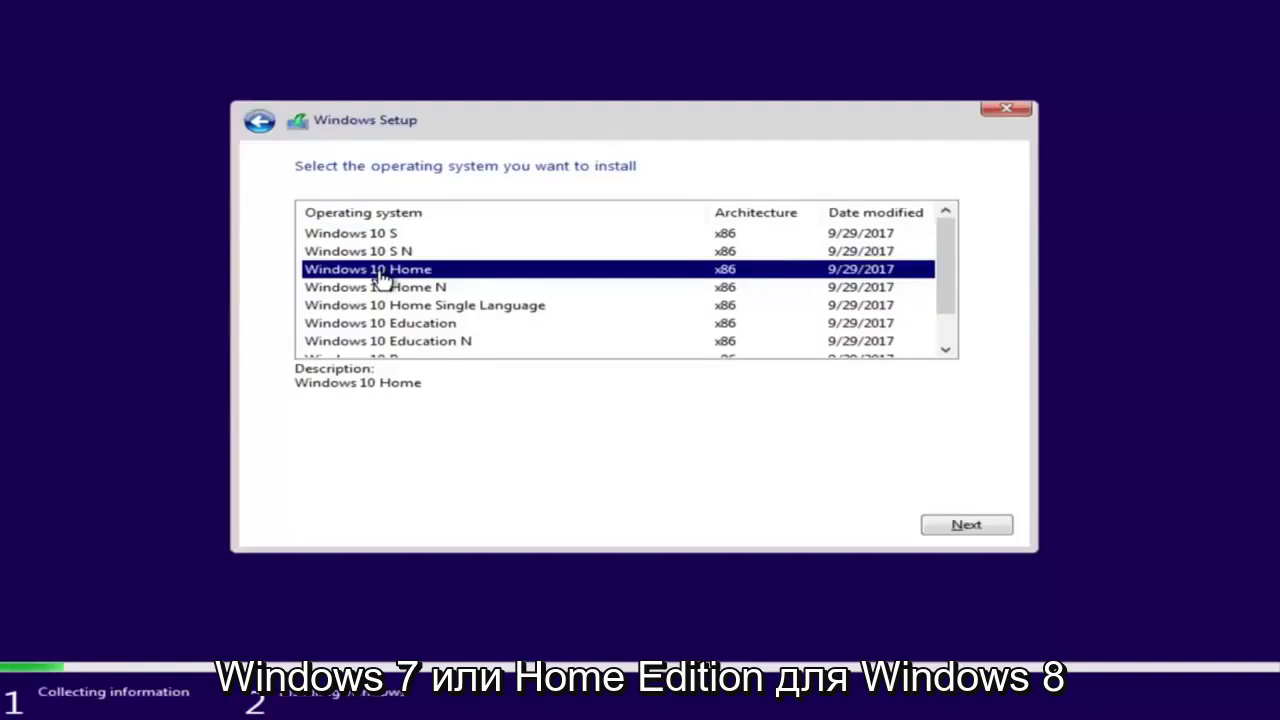
pyautogui.scroll(-1, 457, 297)
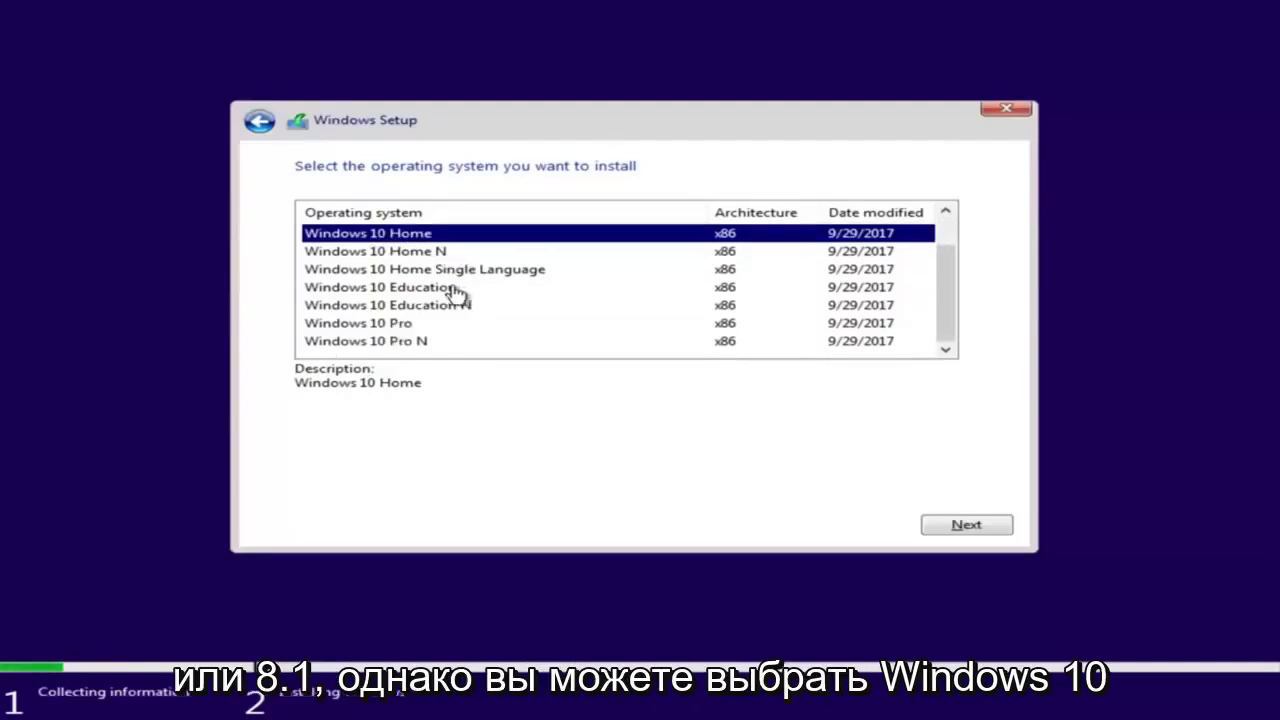
pyautogui.click(333, 325)
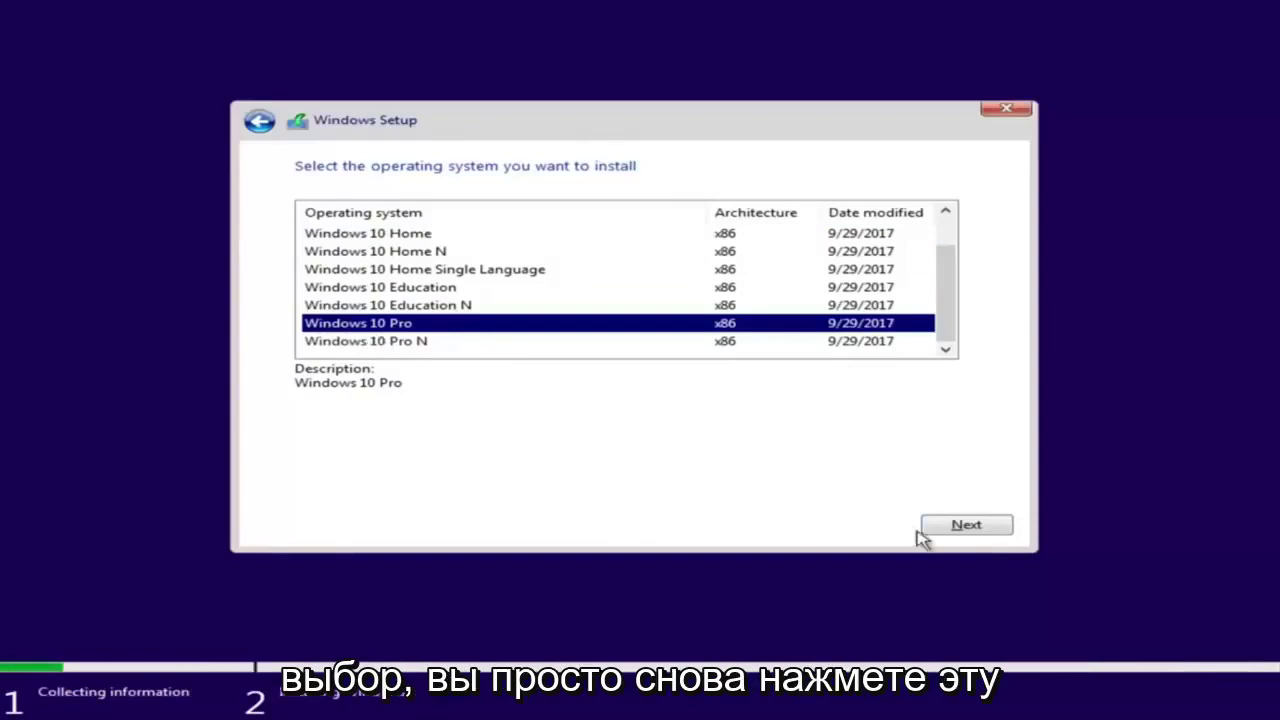
pyautogui.click(953, 523)
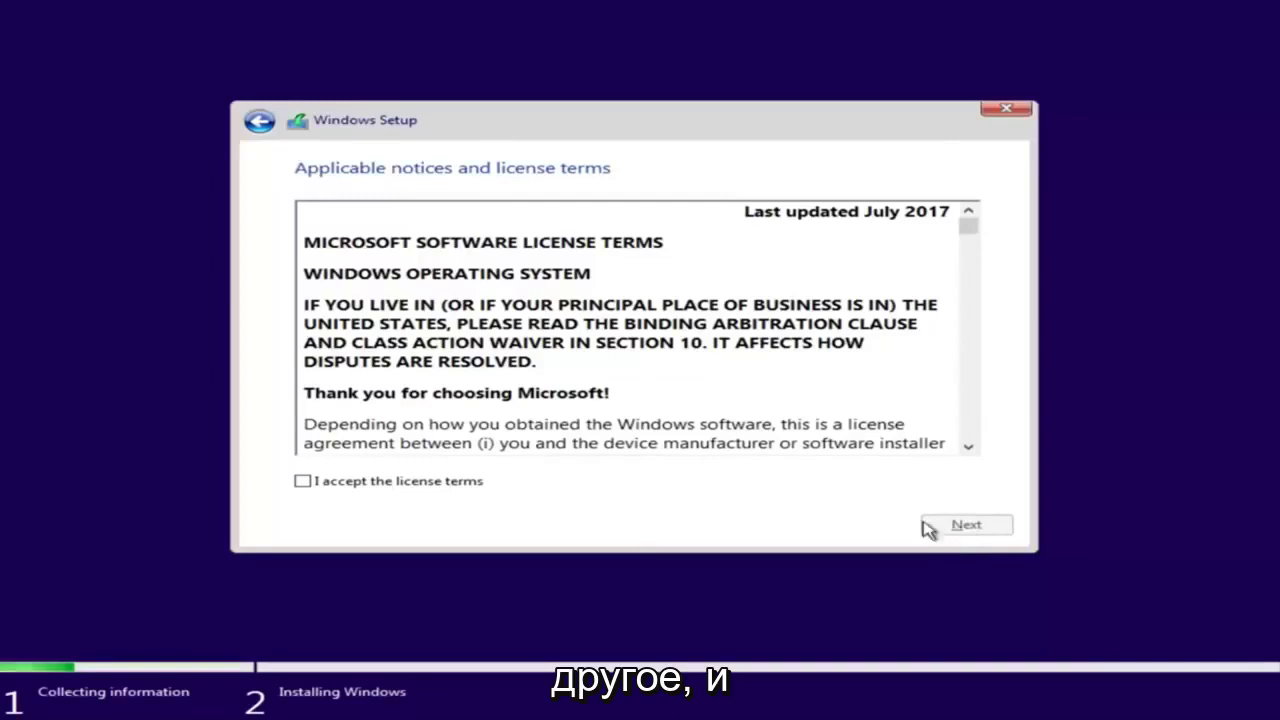
# Tick 'I accept the license terms' and continue to the installation type
pyautogui.click(302, 482)
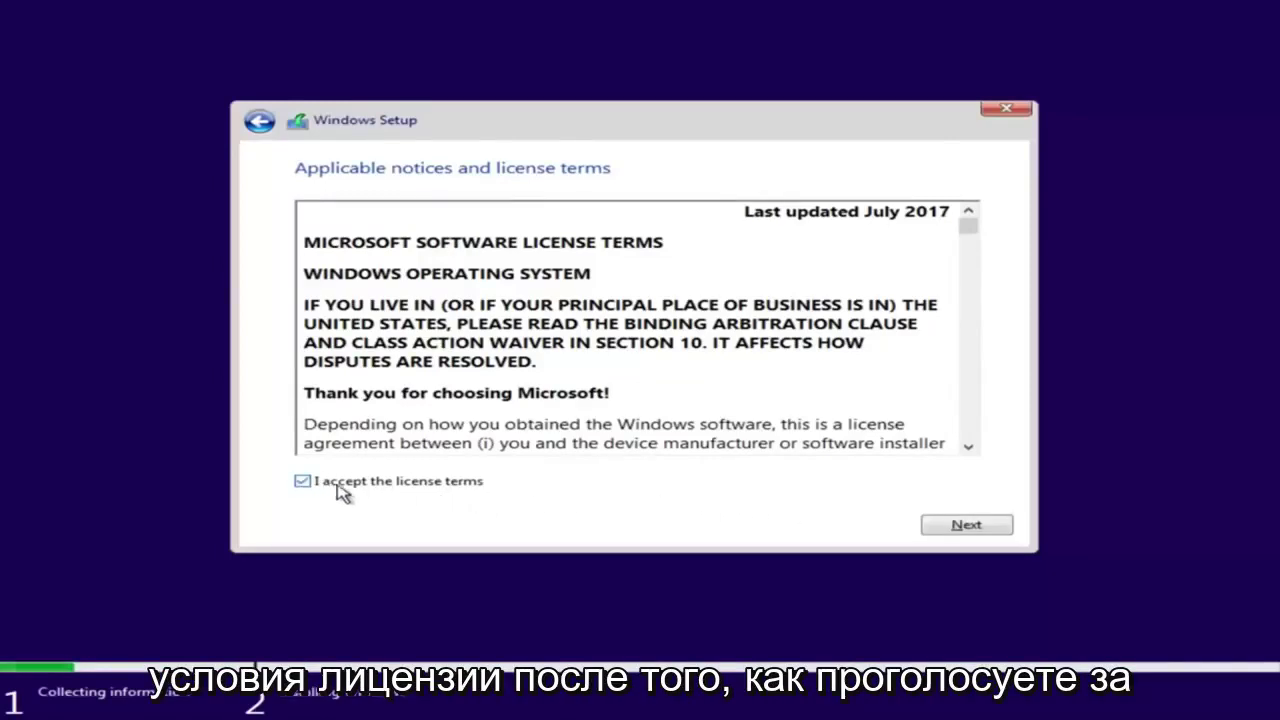
pyautogui.moveTo(972, 230)
pyautogui.mouseDown()
pyautogui.moveTo(971, 286)
pyautogui.moveTo(972, 207)
pyautogui.mouseUp()
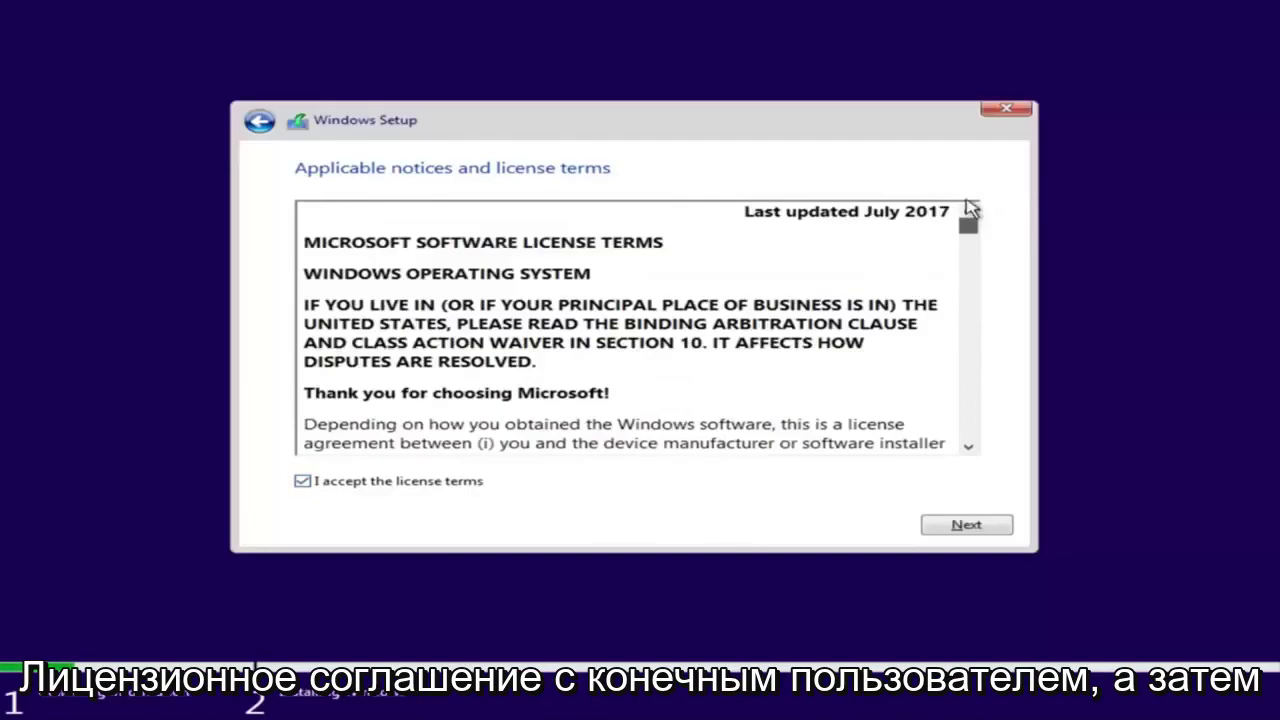
pyautogui.click(962, 530)
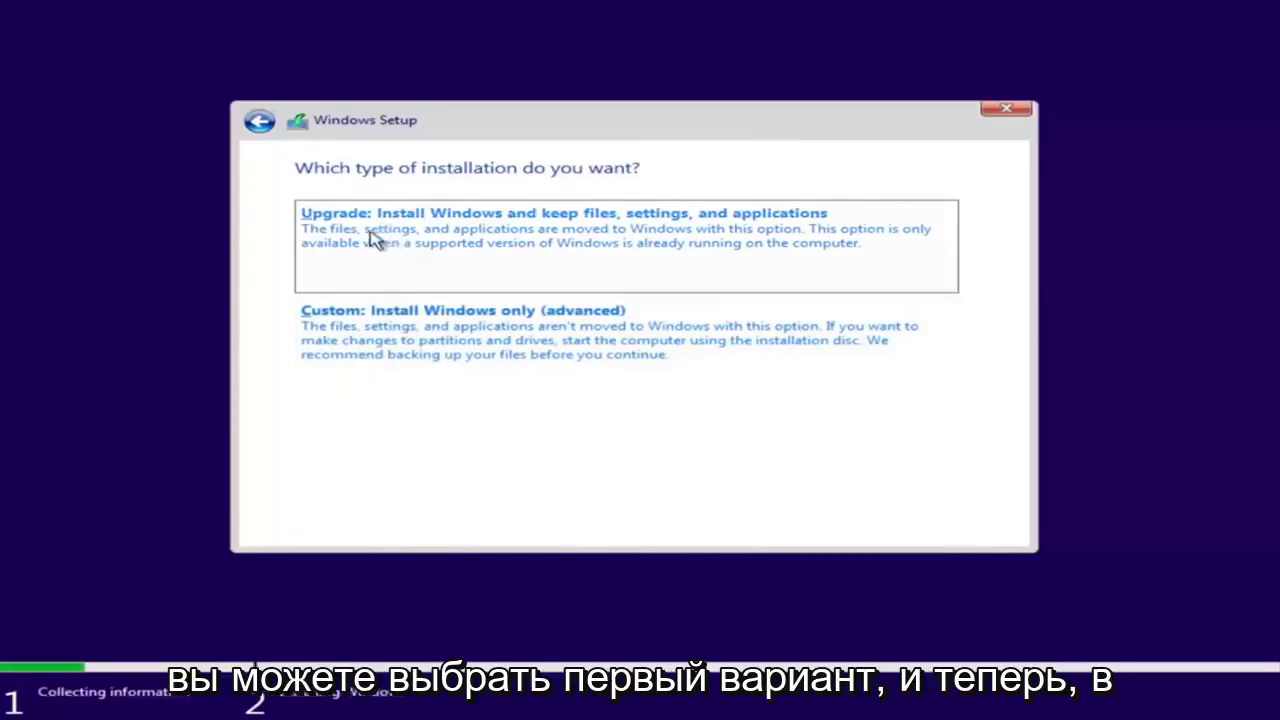
# Choose a custom Windows-only install onto Drive 0 Unallocated Space (25.0 GB) and begin installing
pyautogui.click(381, 358)
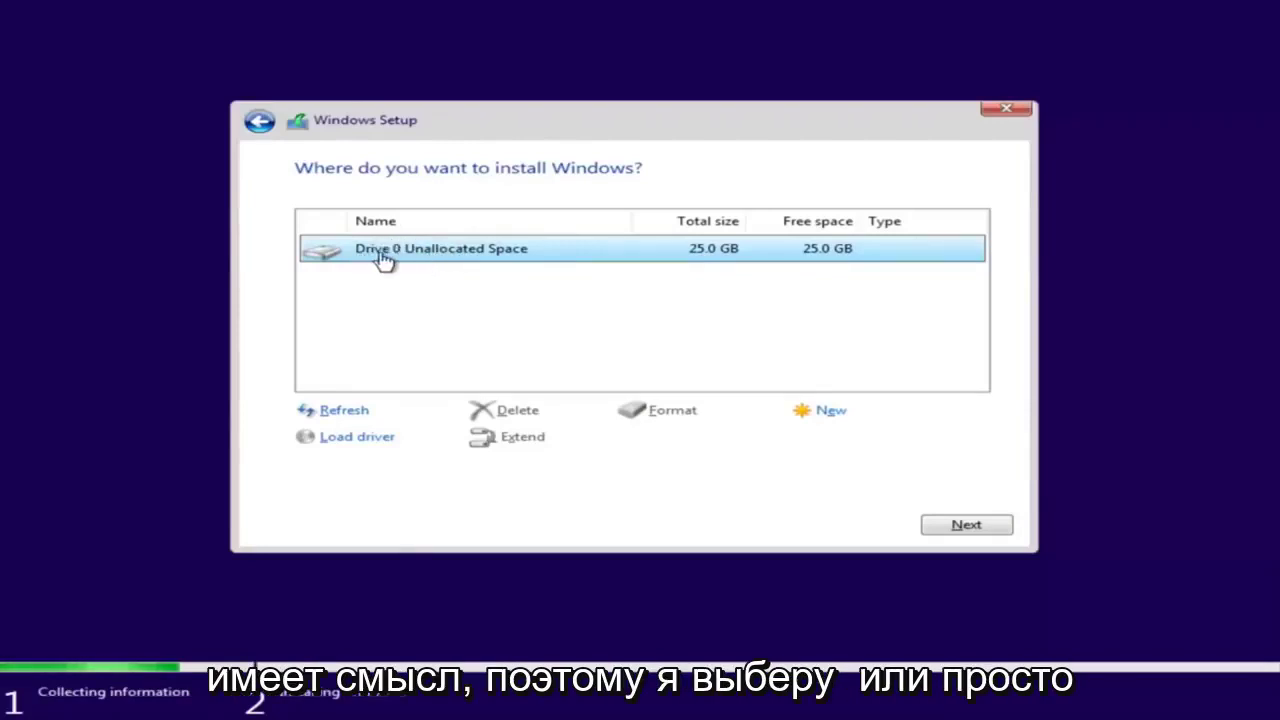
pyautogui.click(966, 524)
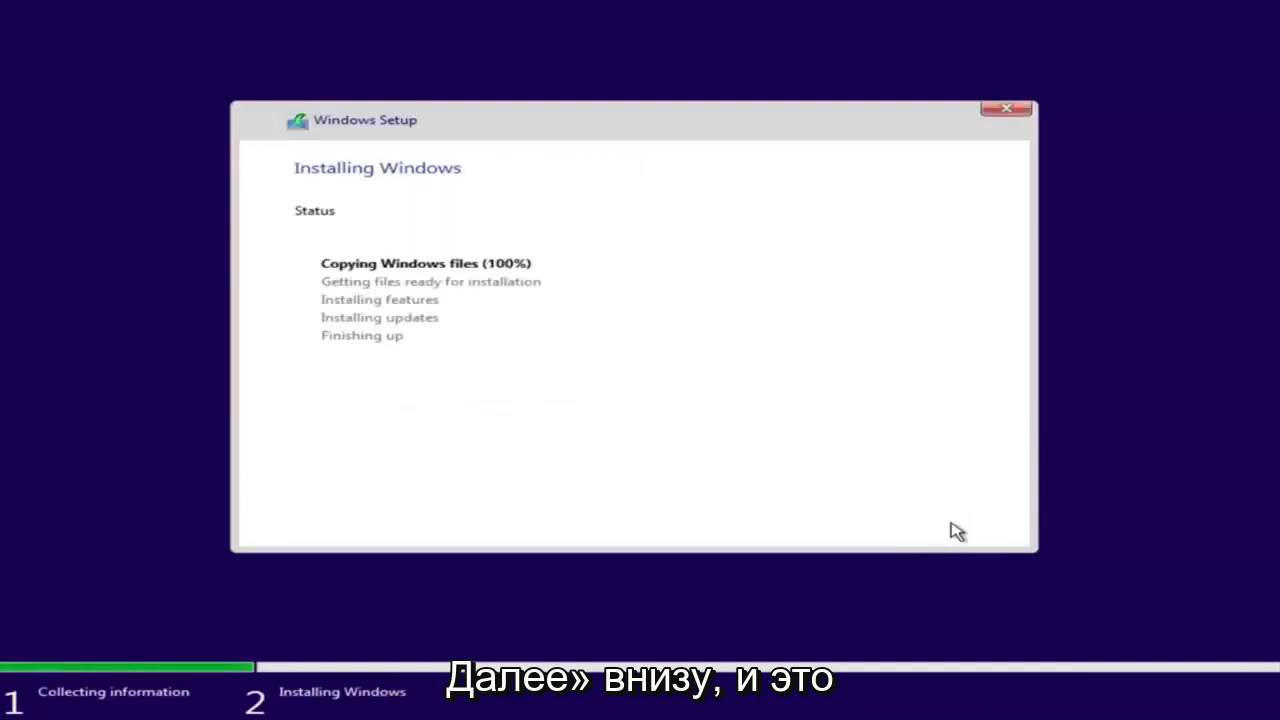
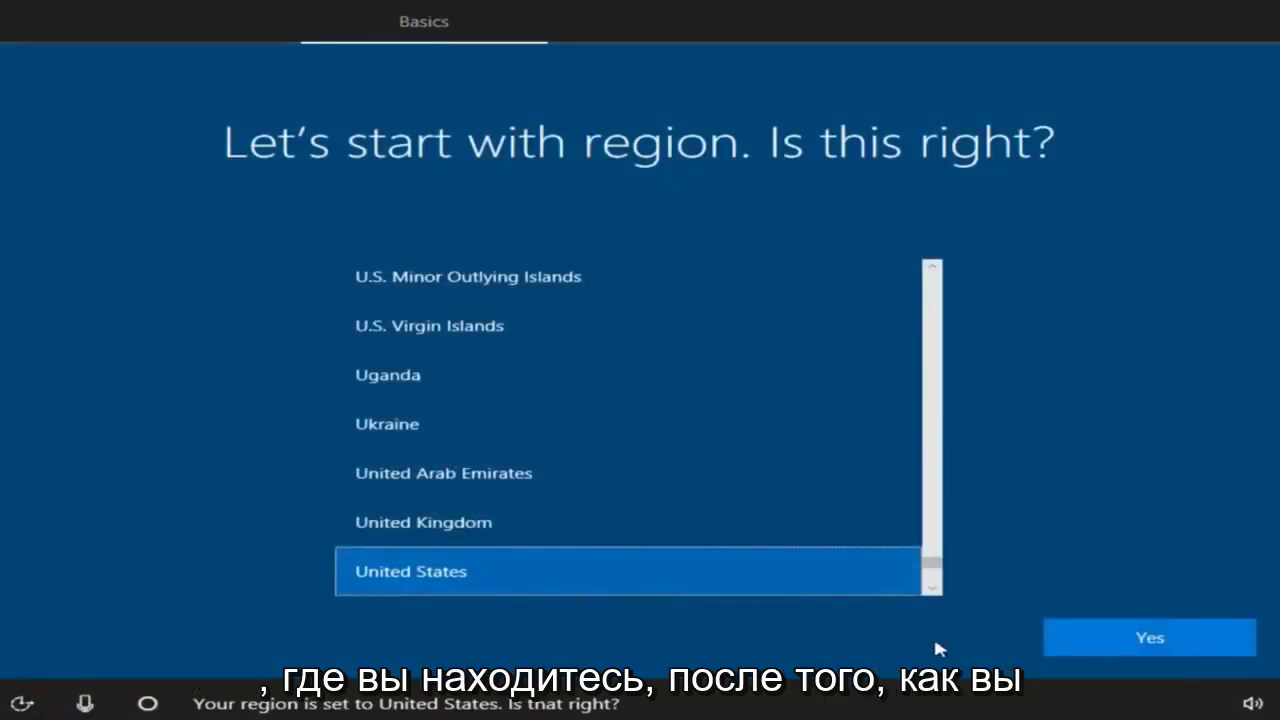
# Confirm United States as the region and US keyboard layout, skipping a second layout
pyautogui.click(1117, 645)
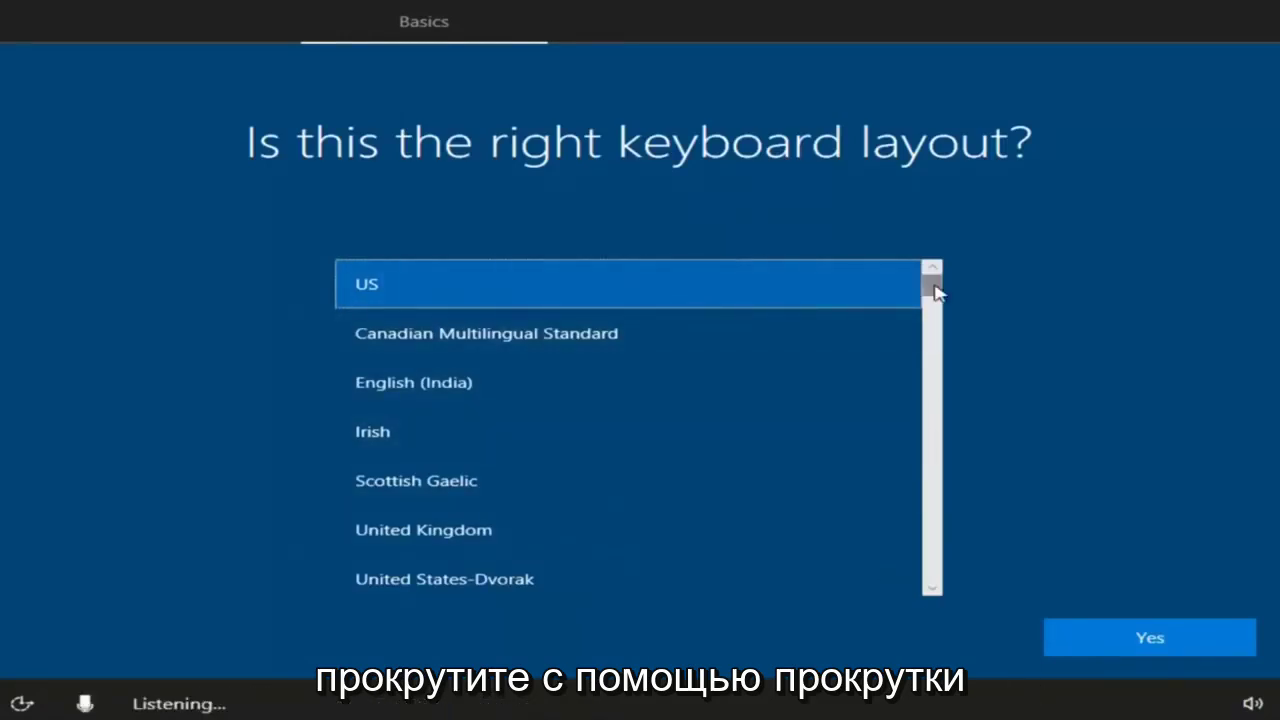
pyautogui.click(1128, 642)
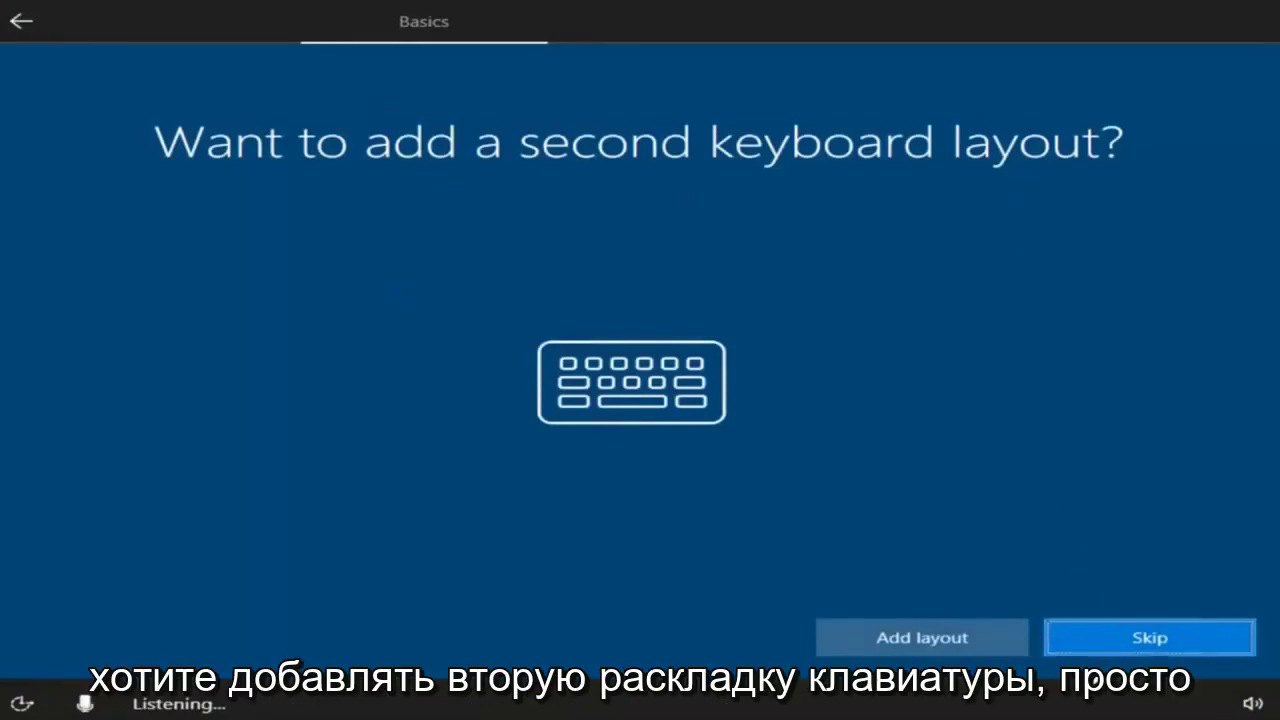
pyautogui.click(1146, 641)
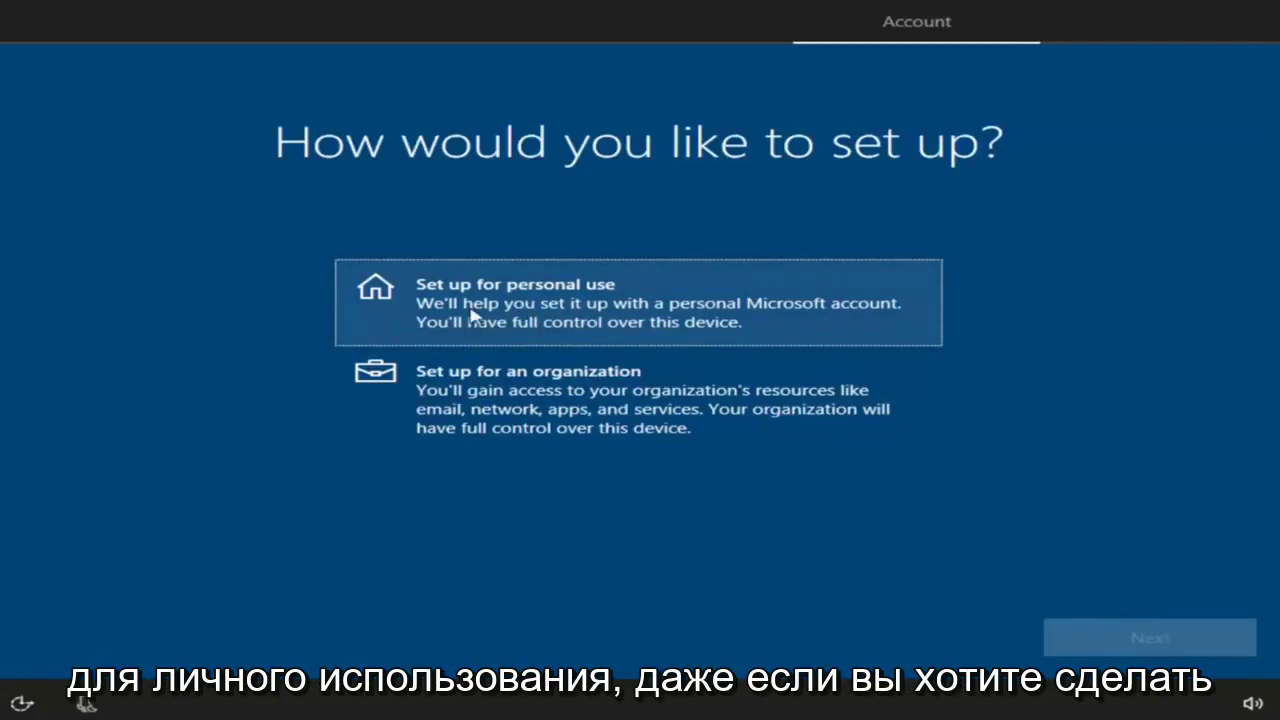
# Choose personal use with an offline account, declining the Microsoft sign-in offer
pyautogui.click(462, 320)
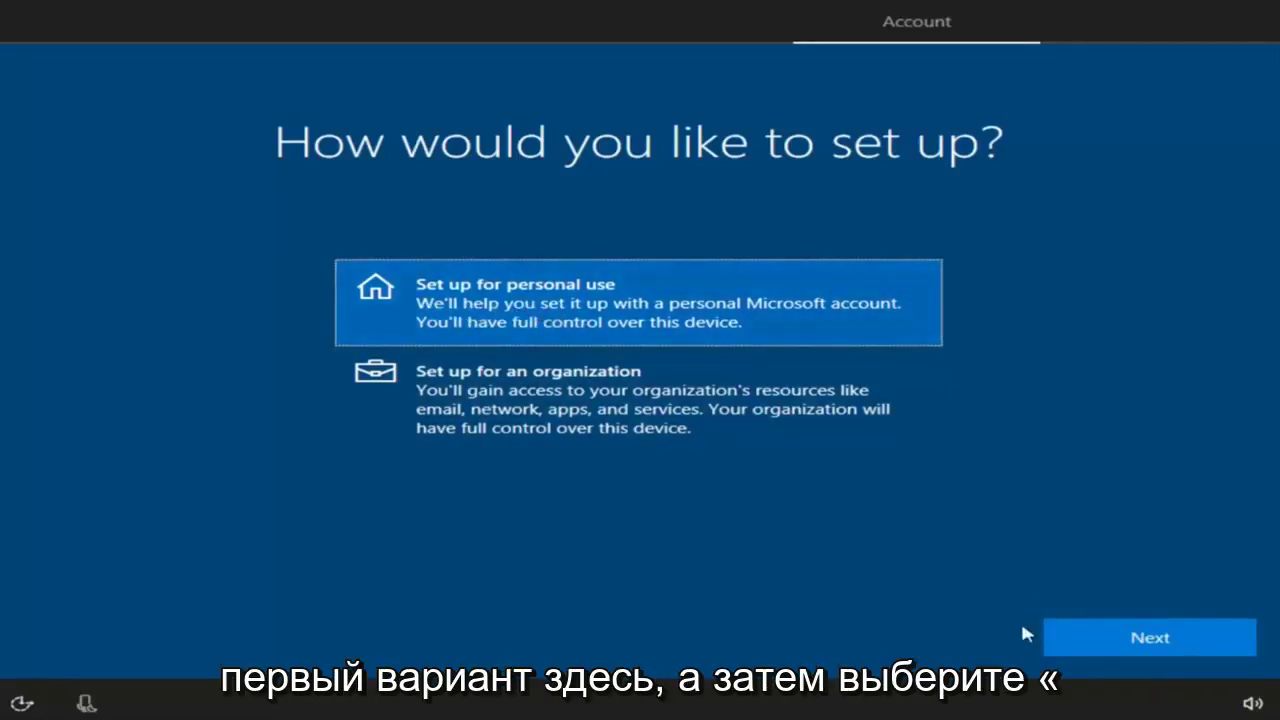
pyautogui.click(1108, 646)
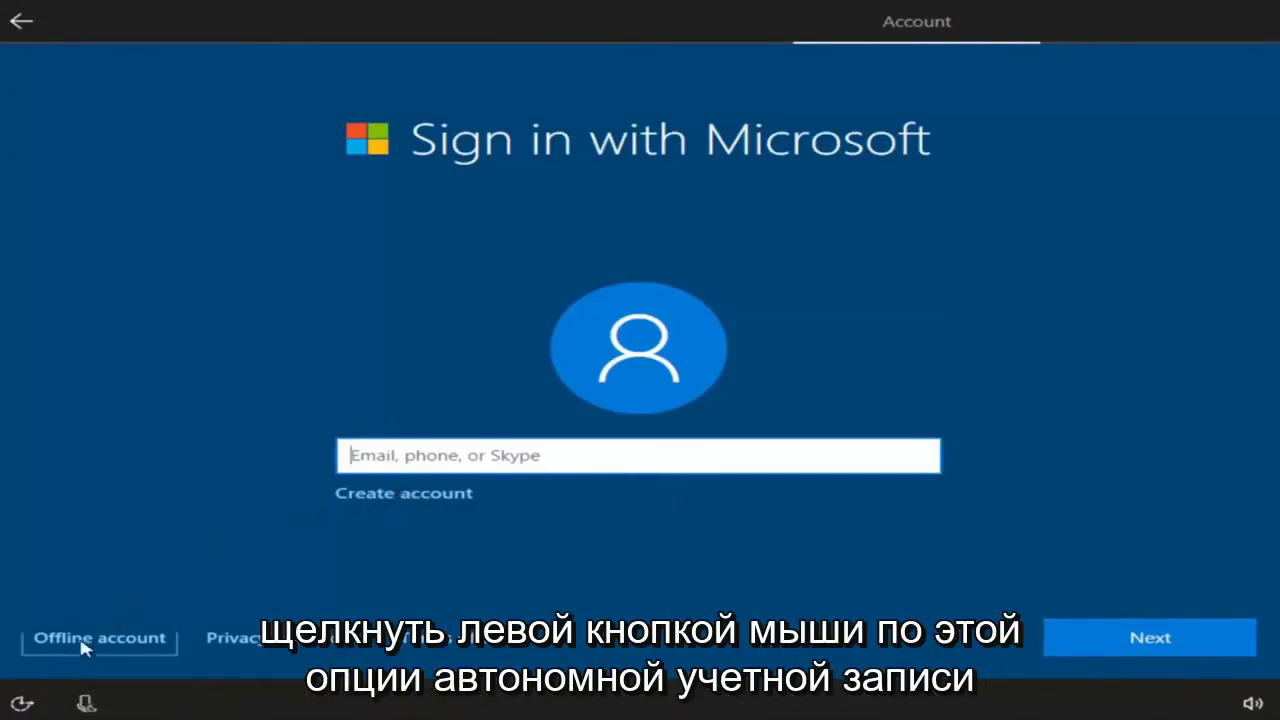
pyautogui.click(110, 646)
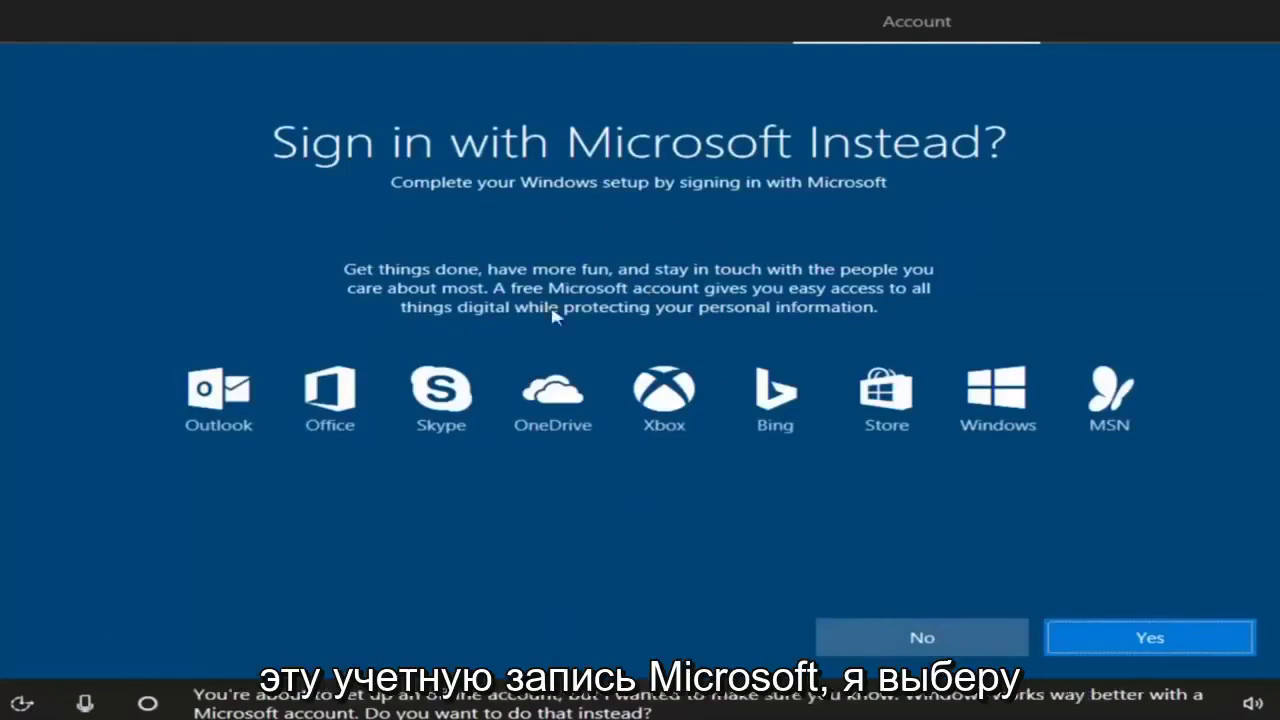
pyautogui.click(887, 636)
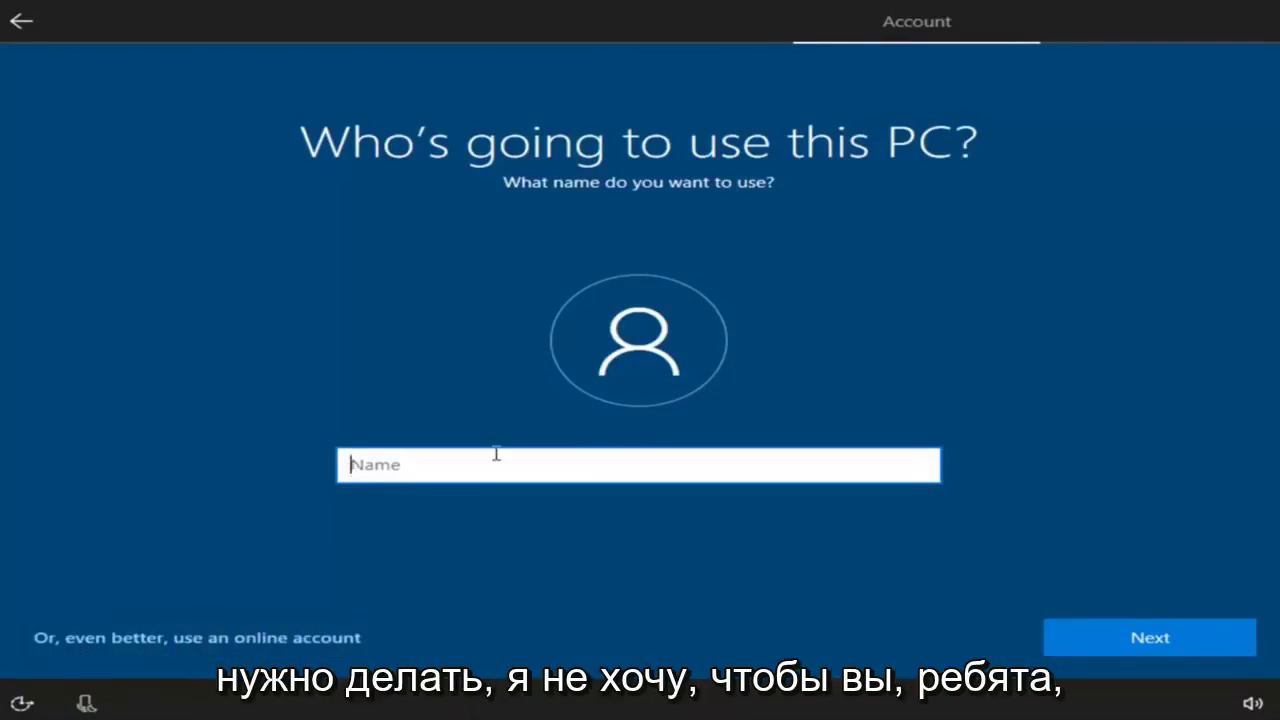
# Enter the user's full name as the local account name
pyautogui.write('Test')
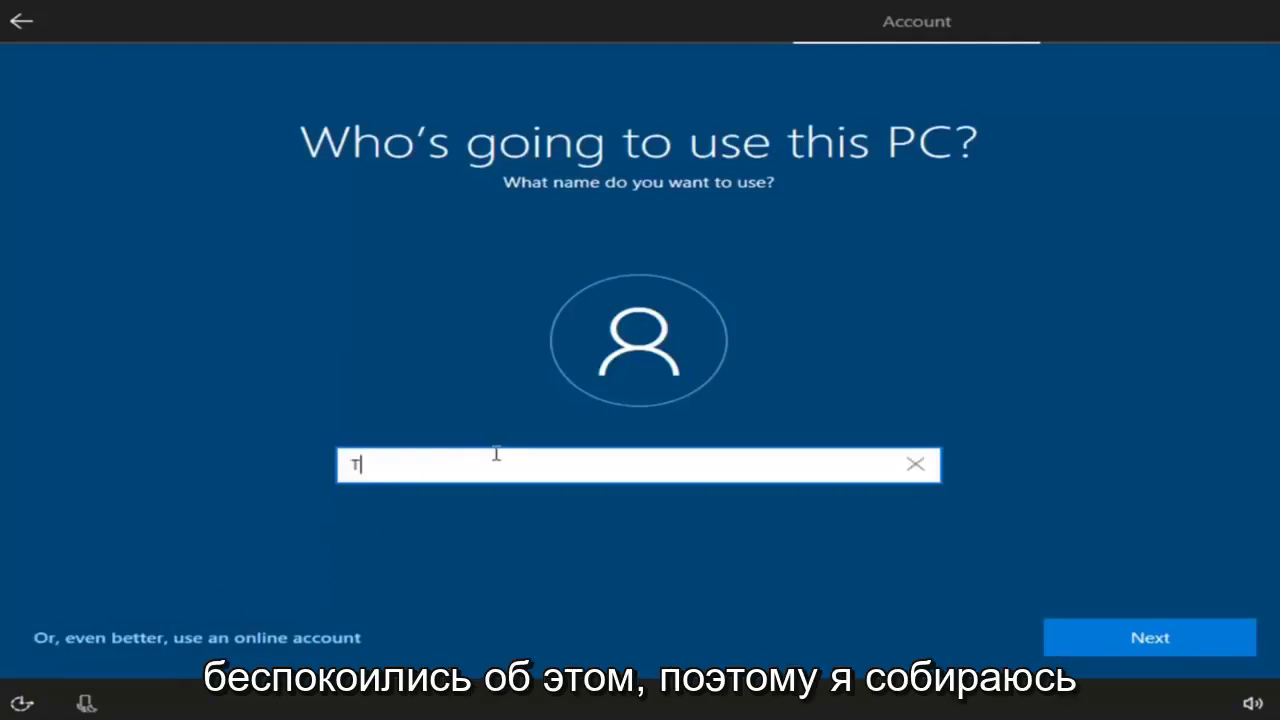
pyautogui.press('BackSpace')
pyautogui.press('BackSpace')
pyautogui.press('BackSpace')
pyautogui.press('BackSpace')
pyautogui.write('John Smith')
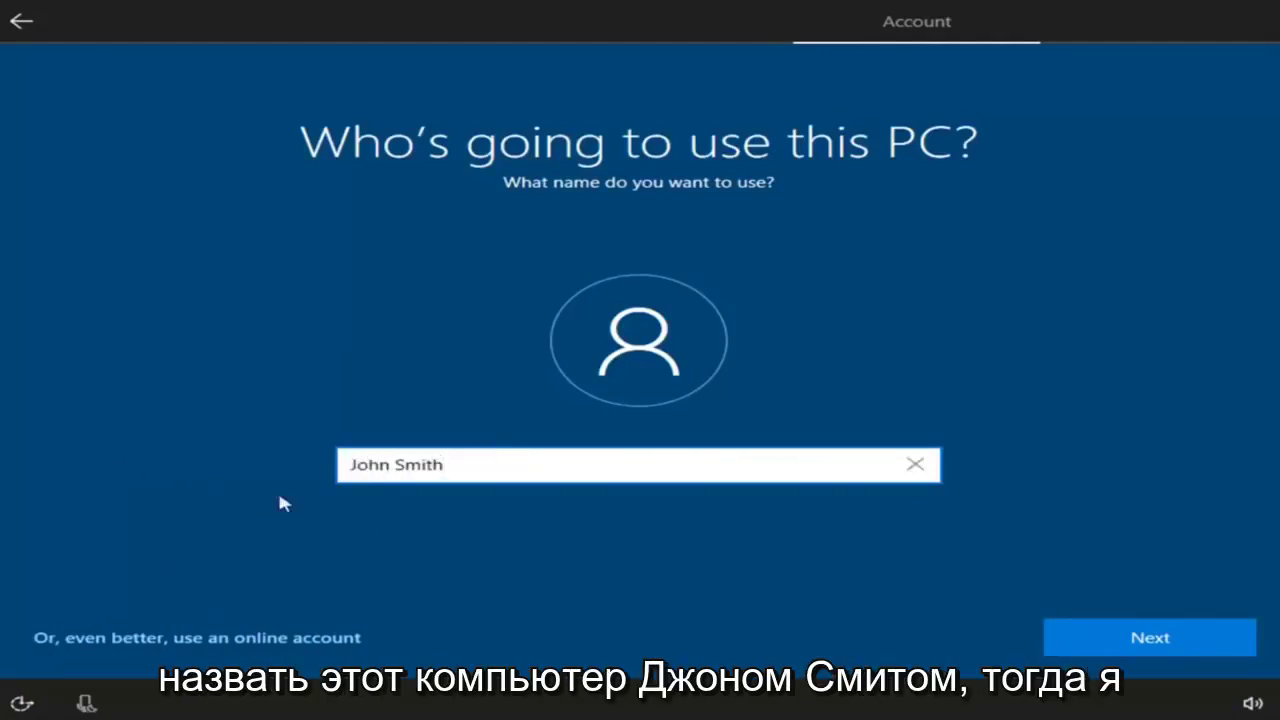
pyautogui.click(1110, 646)
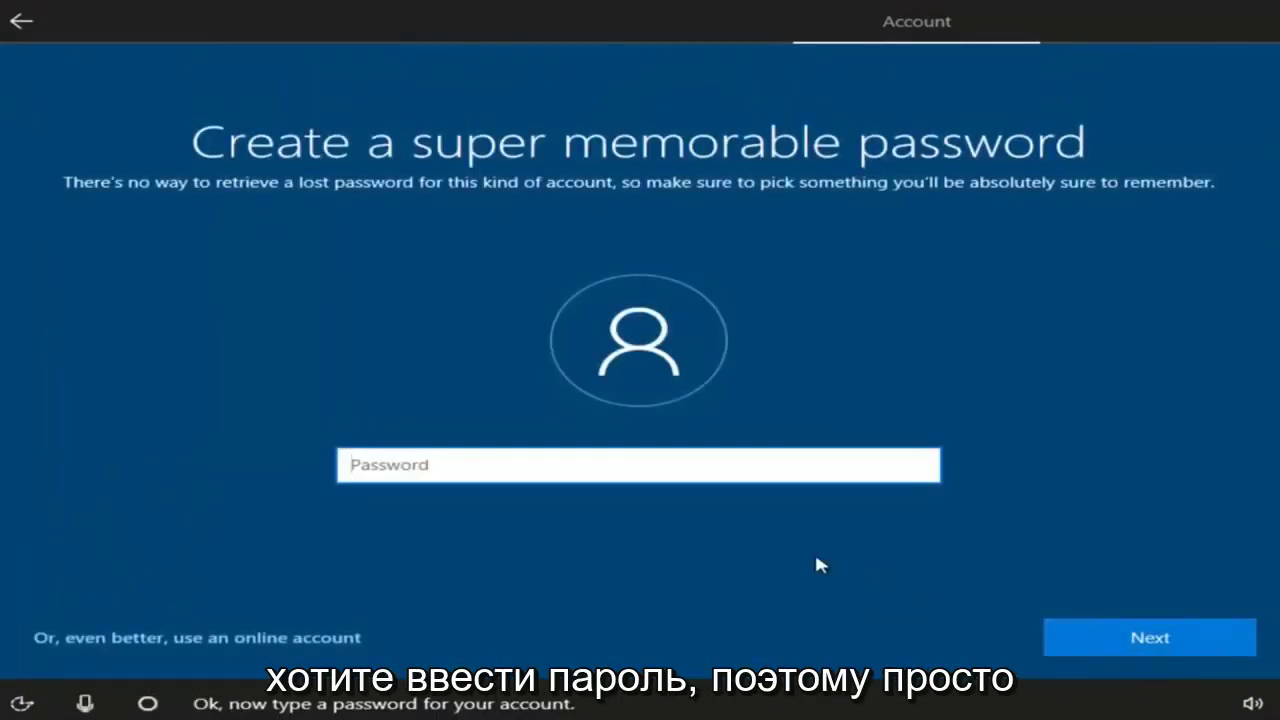
# Set the account password and confirm it
pyautogui.write('•••••••••')
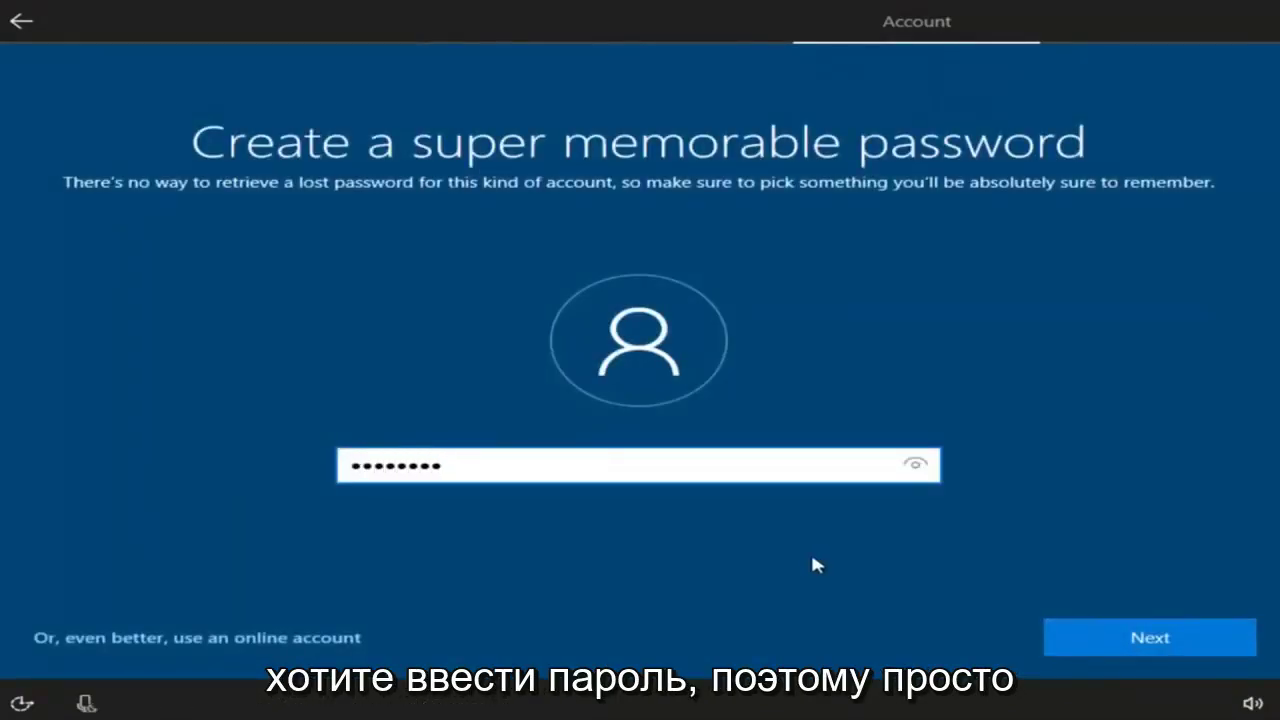
pyautogui.hotkey('ctrl', 'a')
pyautogui.write('••••••')
pyautogui.hotkey('ctrl', 'a')
pyautogui.write('••••••••')
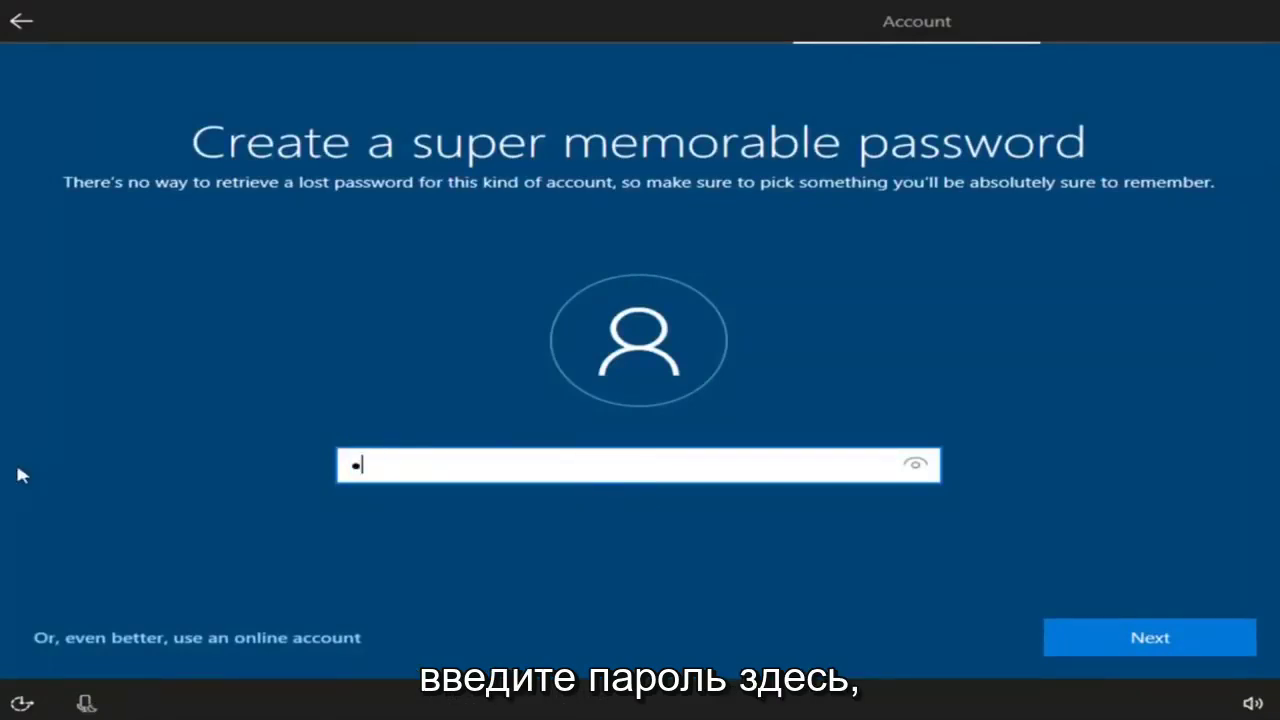
pyautogui.click(1204, 648)
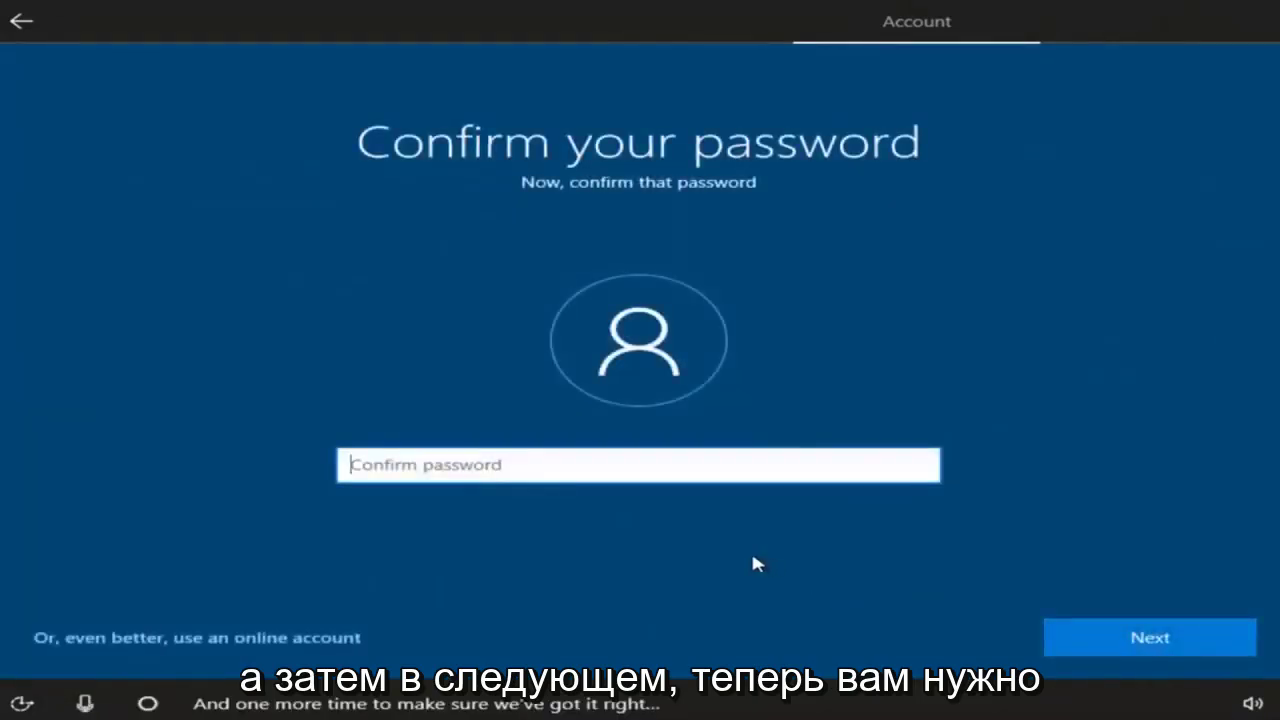
pyautogui.write('••••••••')
pyautogui.click(1133, 643)
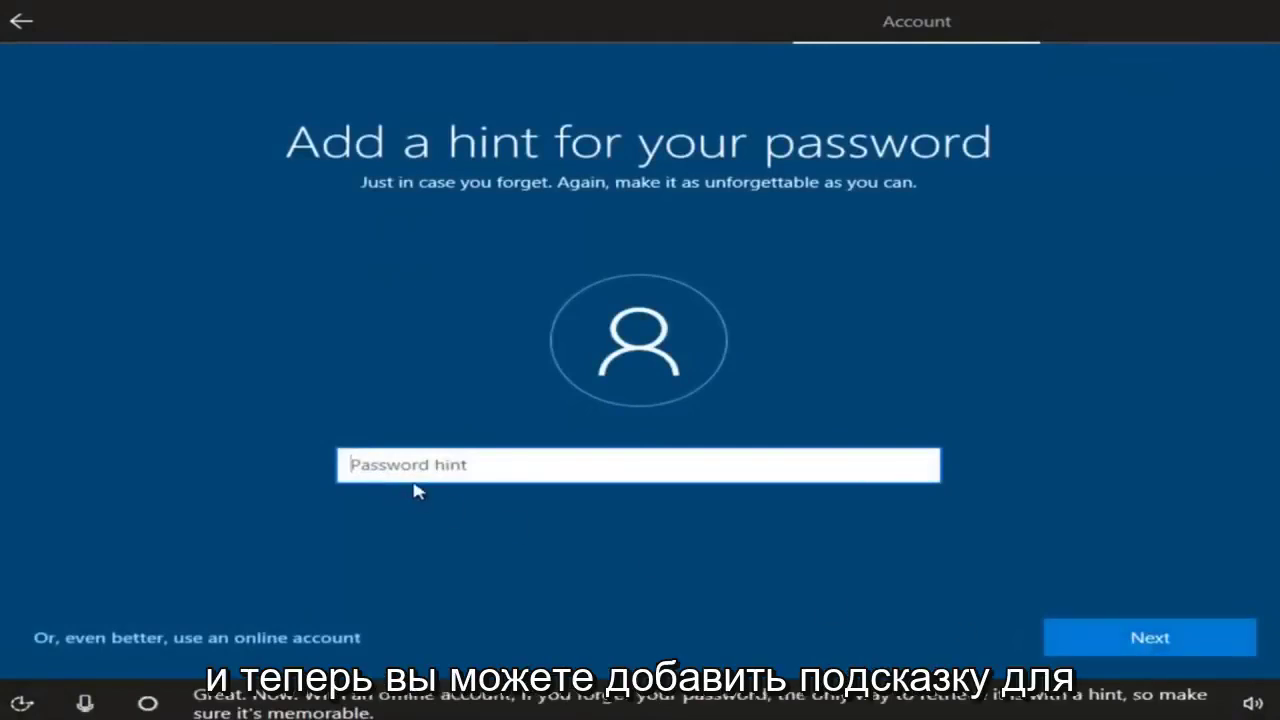
# Enter an accepted password hint that doesn't contain the password
pyautogui.write('password')
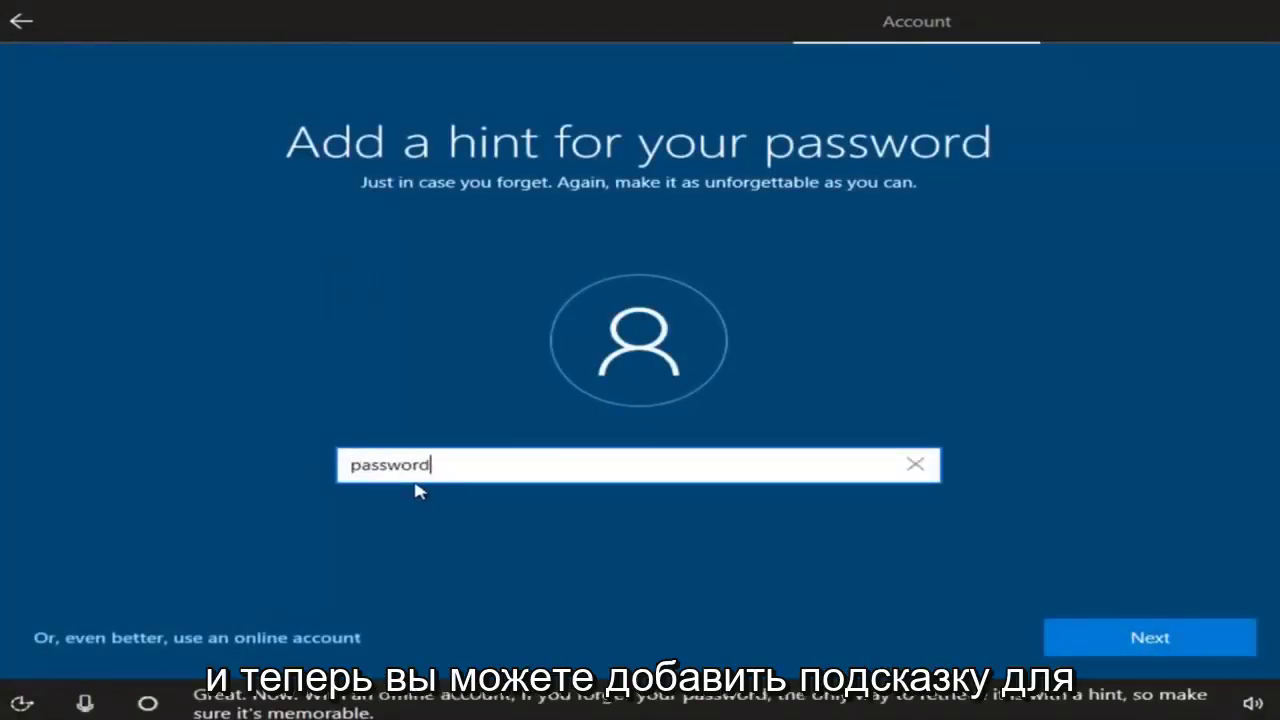
pyautogui.click(1120, 645)
pyautogui.click(460, 490)
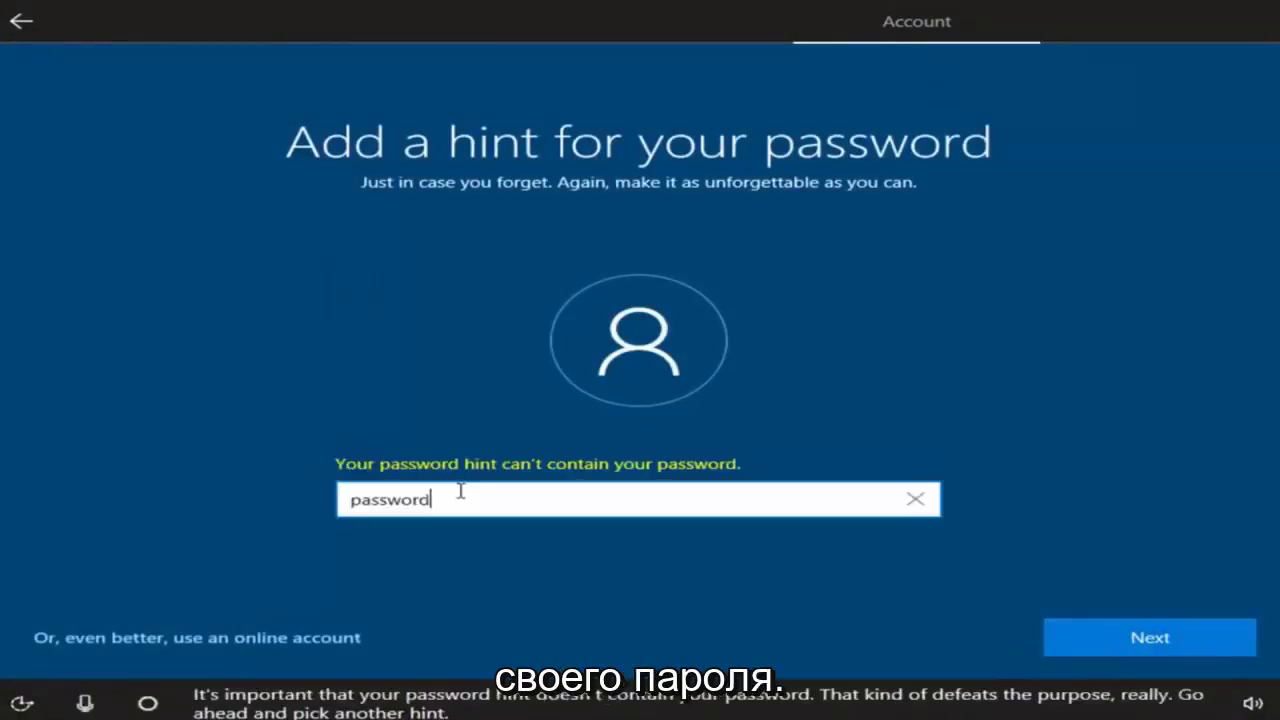
pyautogui.write('1')
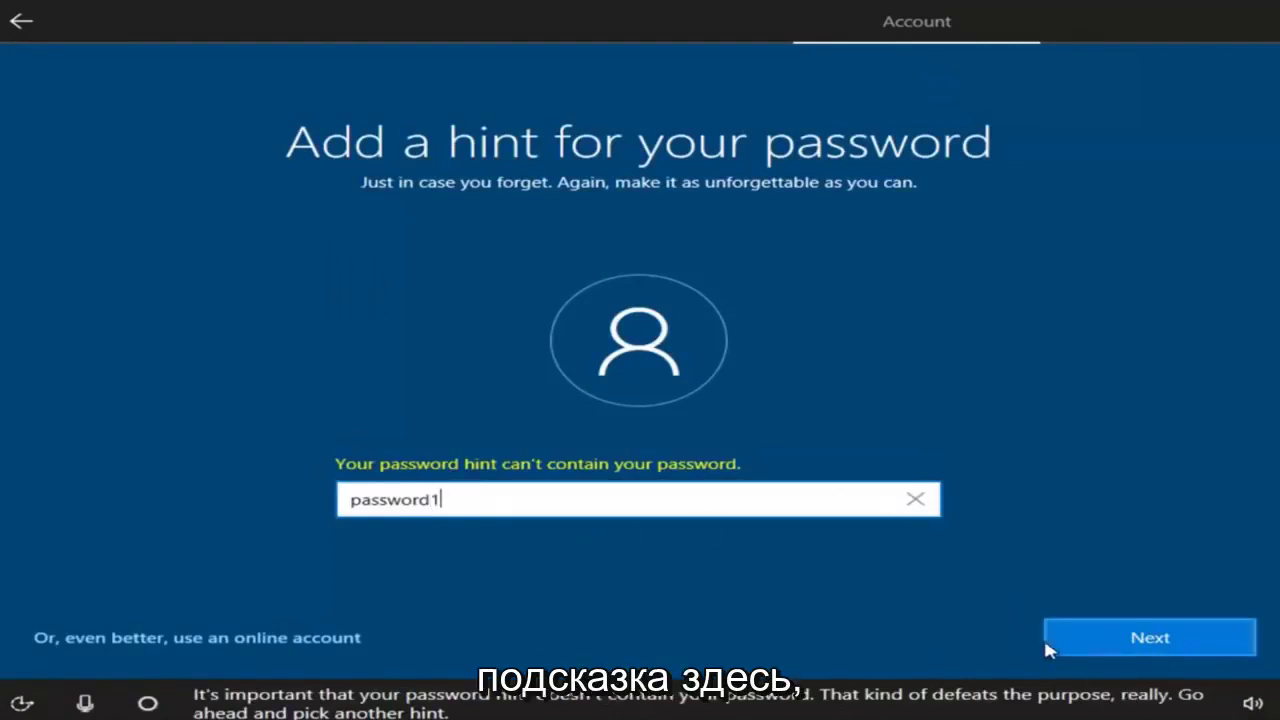
pyautogui.click(1045, 648)
pyautogui.write('pass')
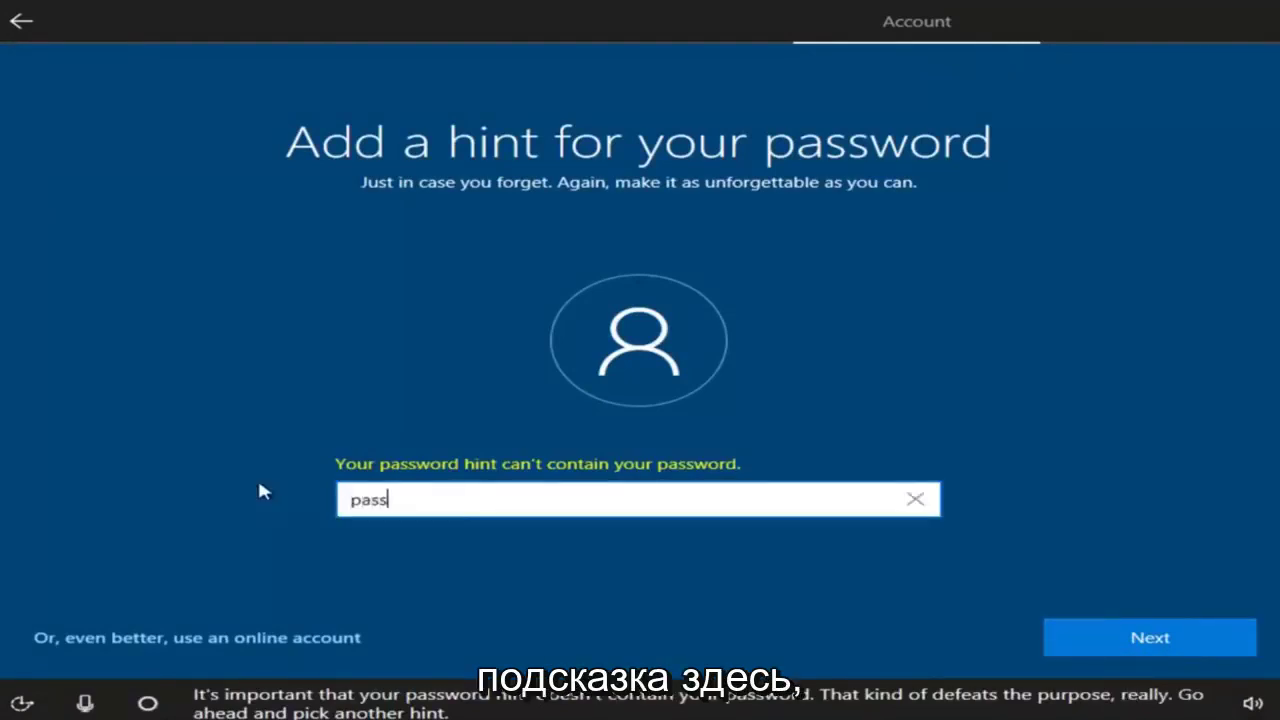
pyautogui.write('-word')
pyautogui.click(1160, 648)
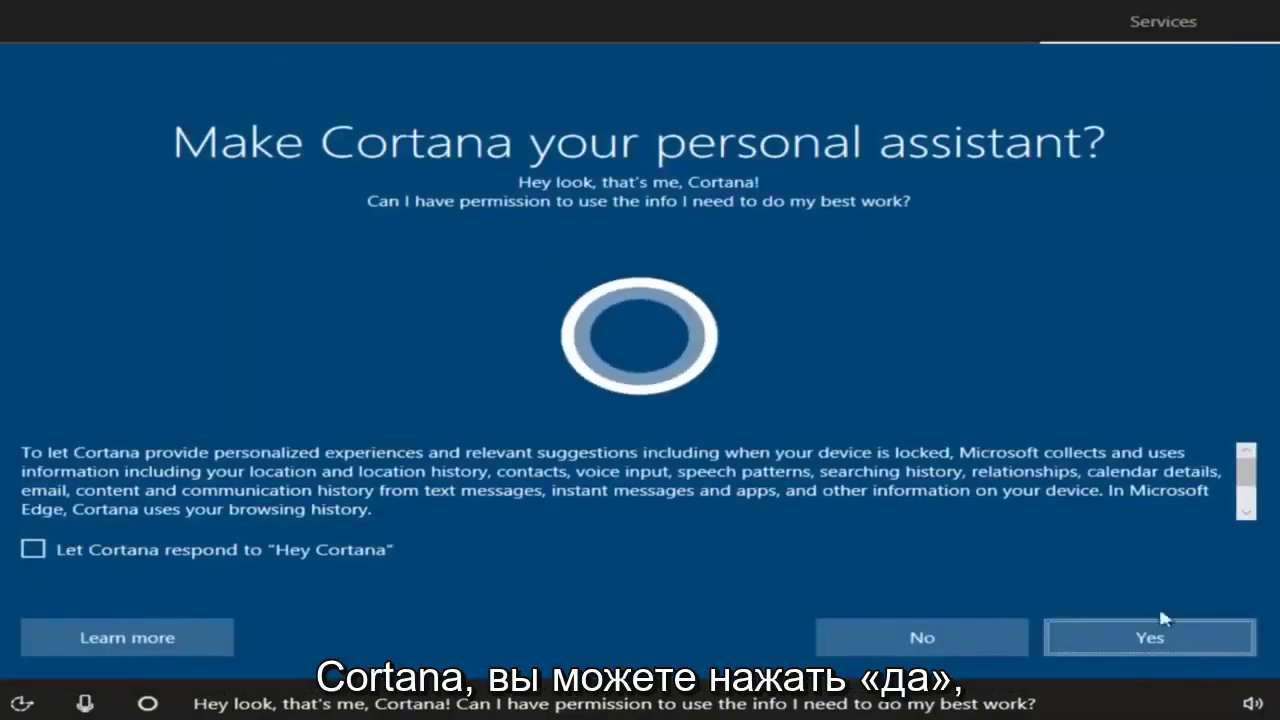
# Decline Cortana, turn off Location, Speech, Tailored experiences and Relevant Ads, and set Diagnostics to Basic
pyautogui.click(880, 640)
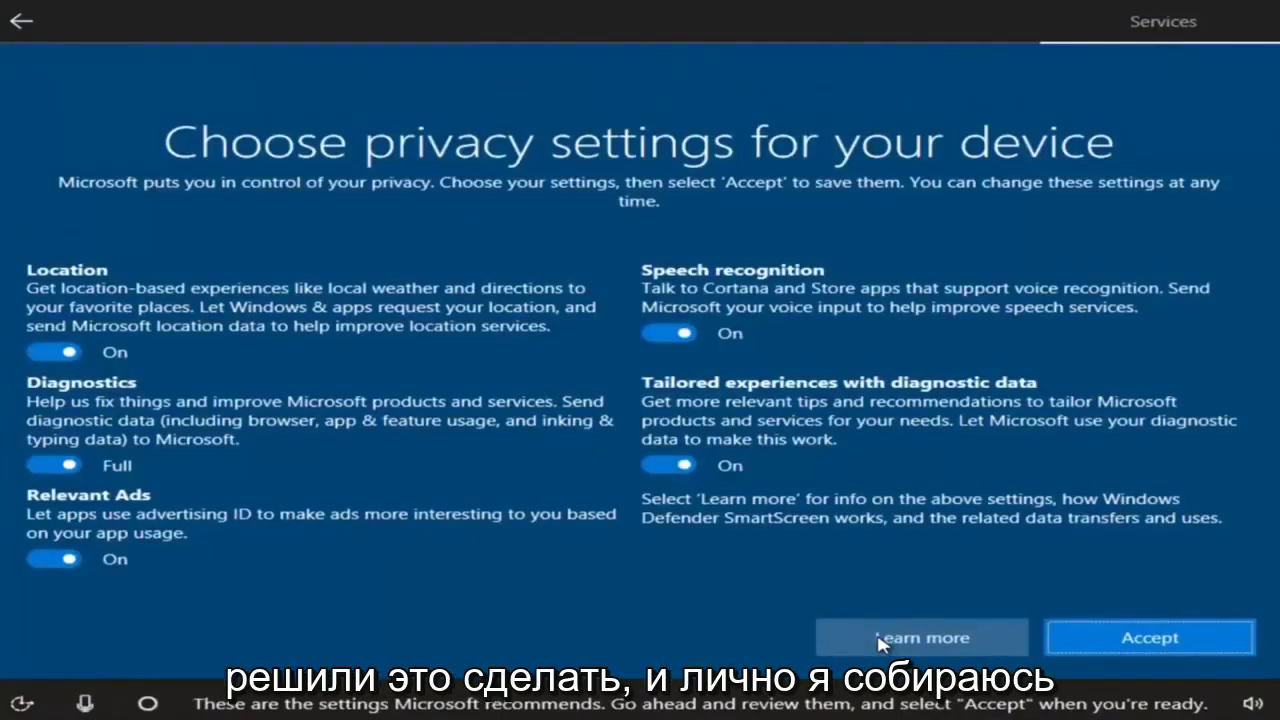
pyautogui.click(56, 352)
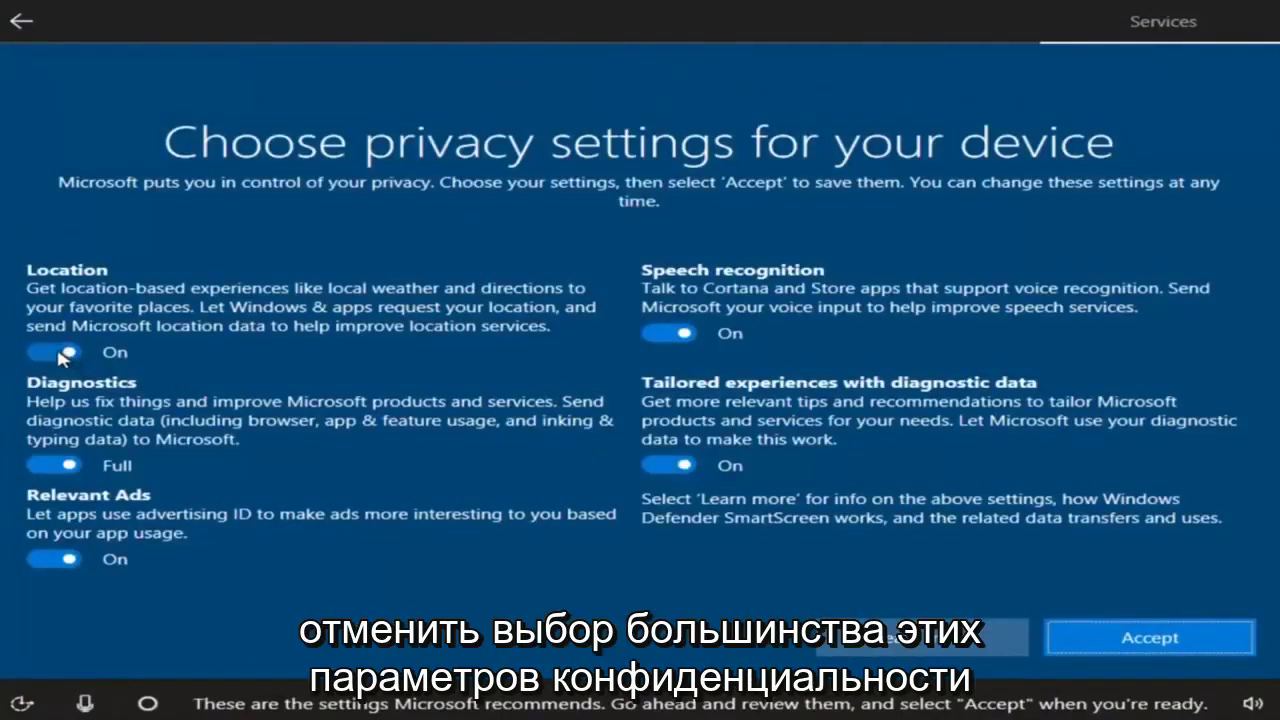
pyautogui.click(662, 333)
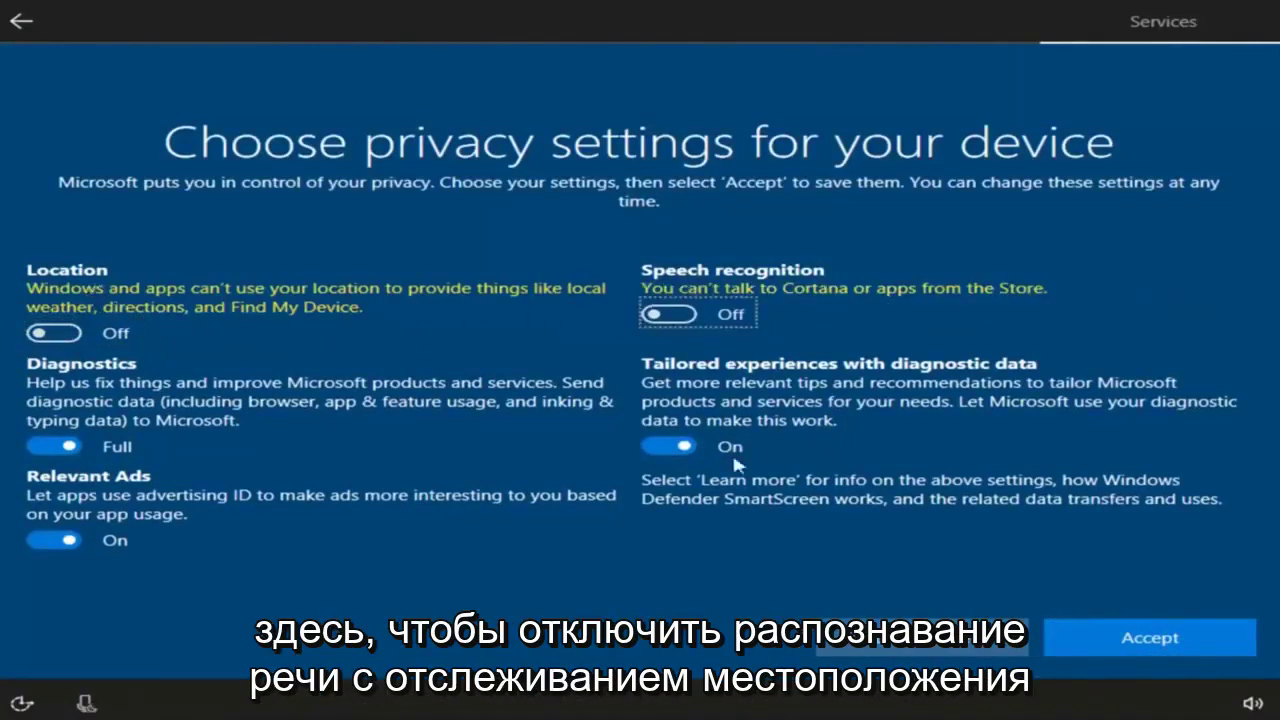
pyautogui.click(660, 446)
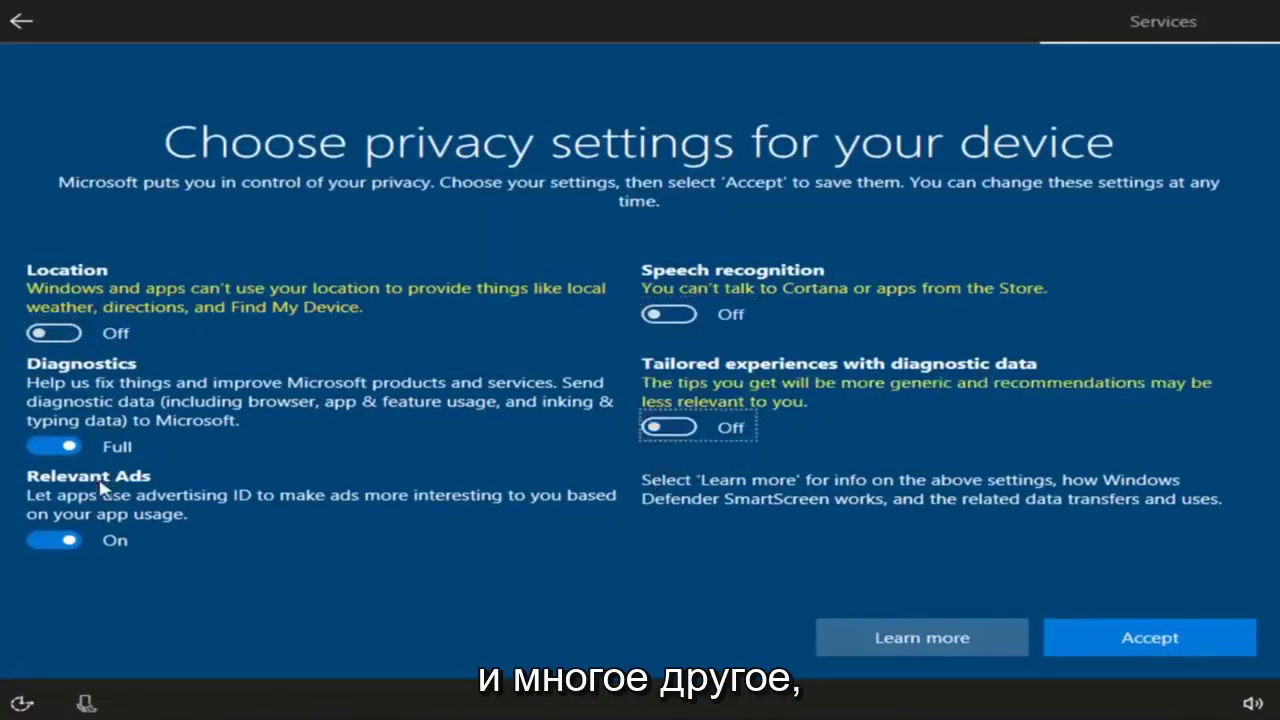
pyautogui.click(50, 538)
pyautogui.click(50, 446)
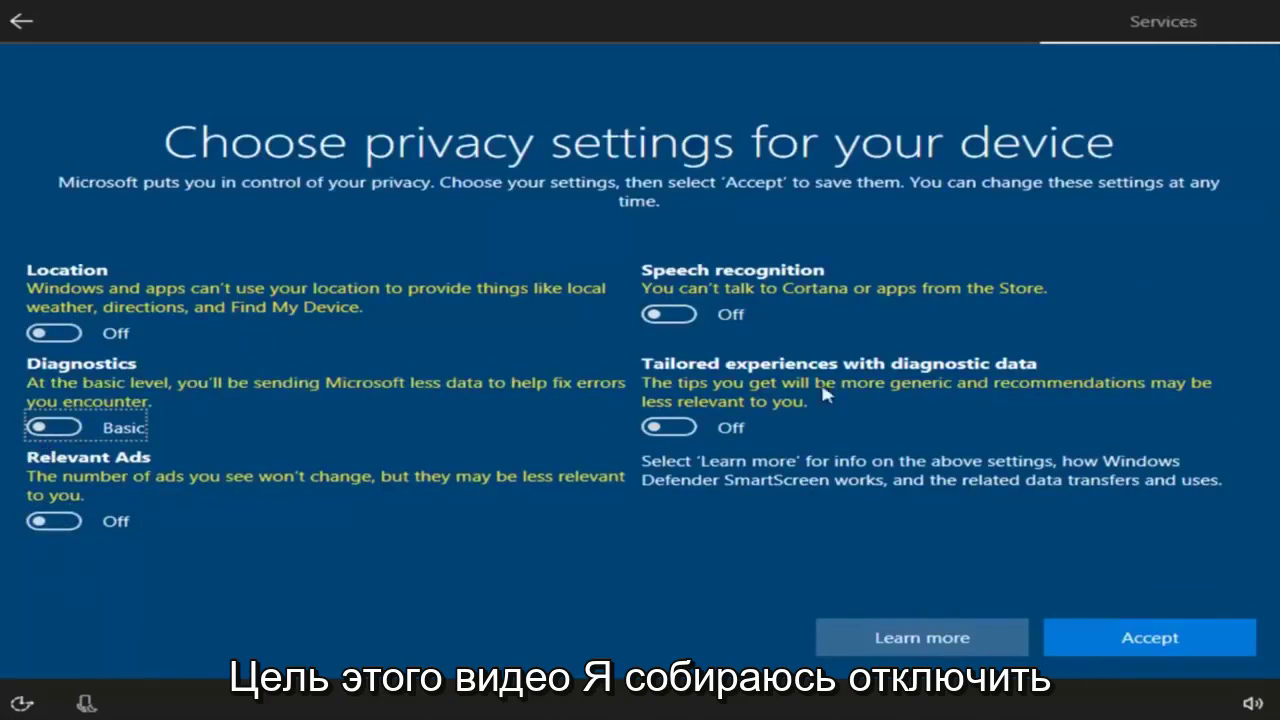
pyautogui.click(1090, 642)
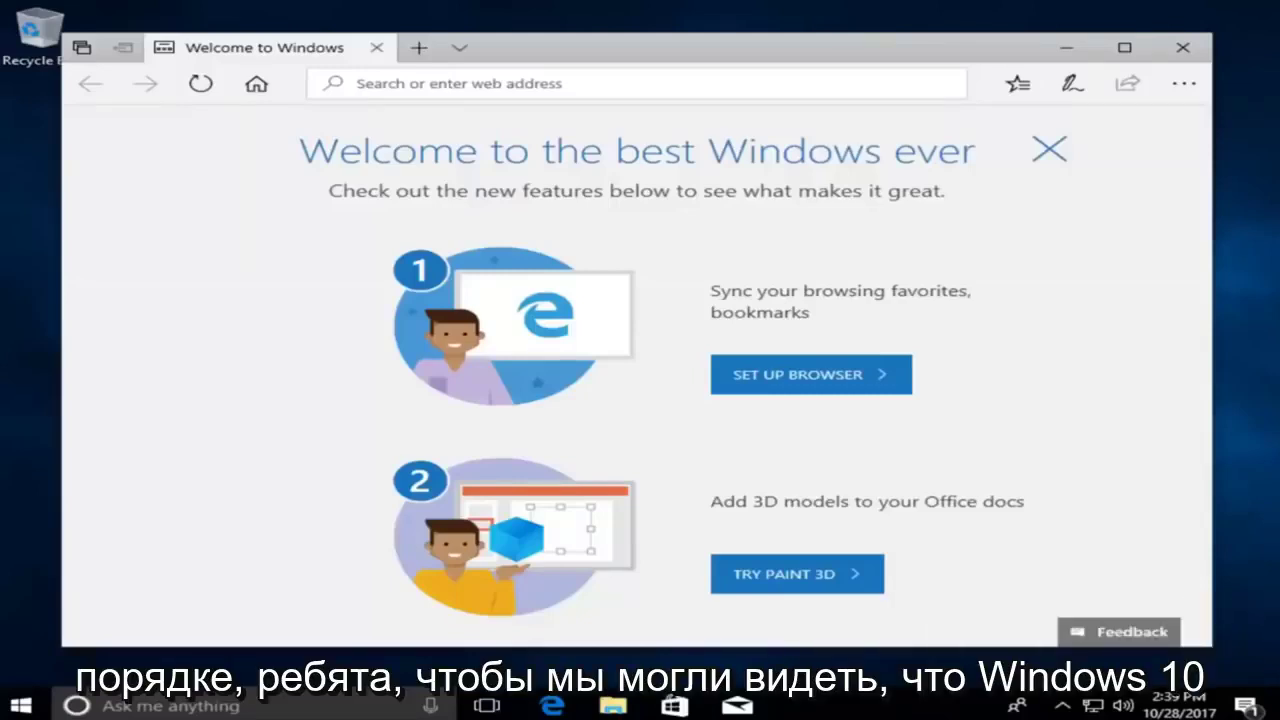
# Close the Edge welcome window, then open and dismiss the Start menu
pyautogui.click(860, 63)
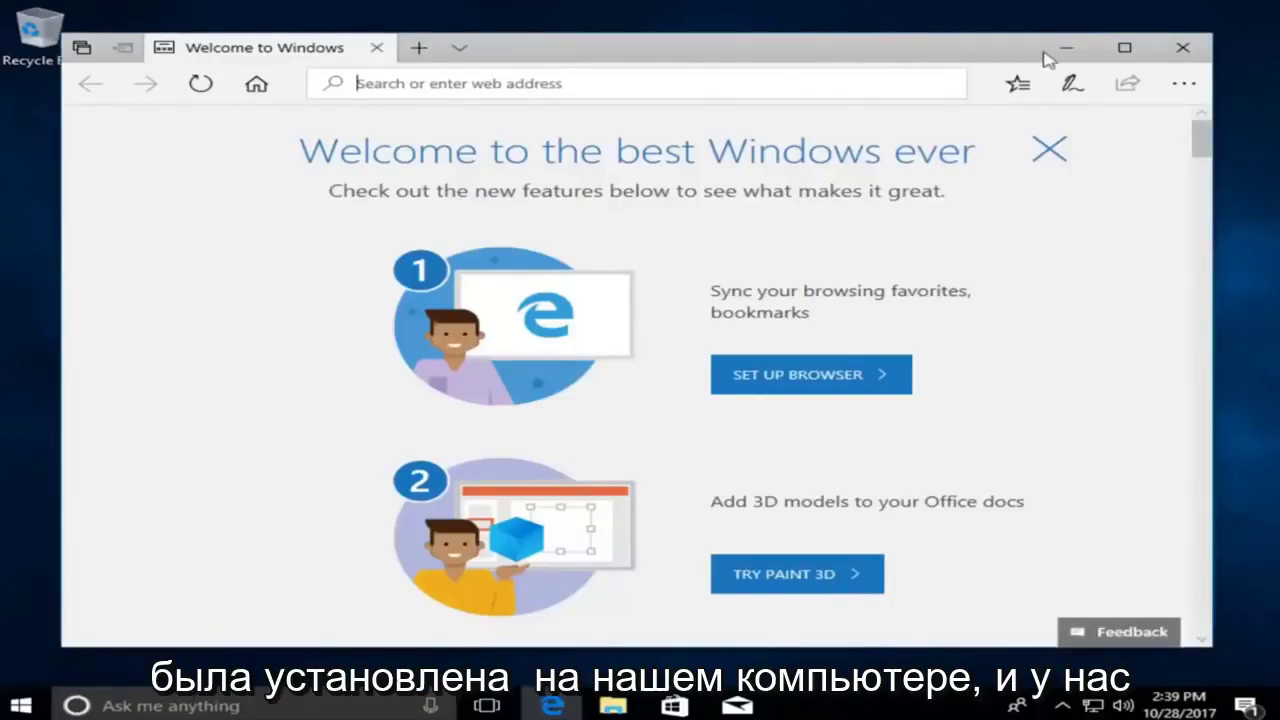
pyautogui.click(1165, 63)
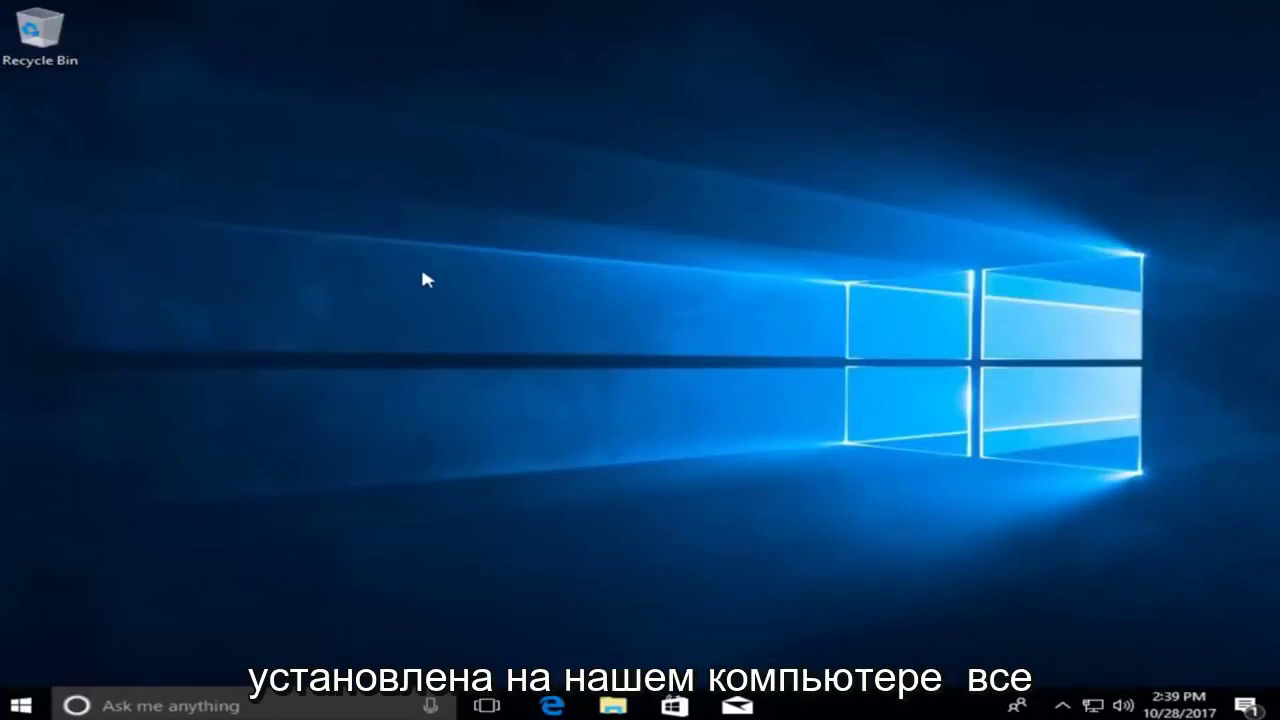
pyautogui.click(32, 705)
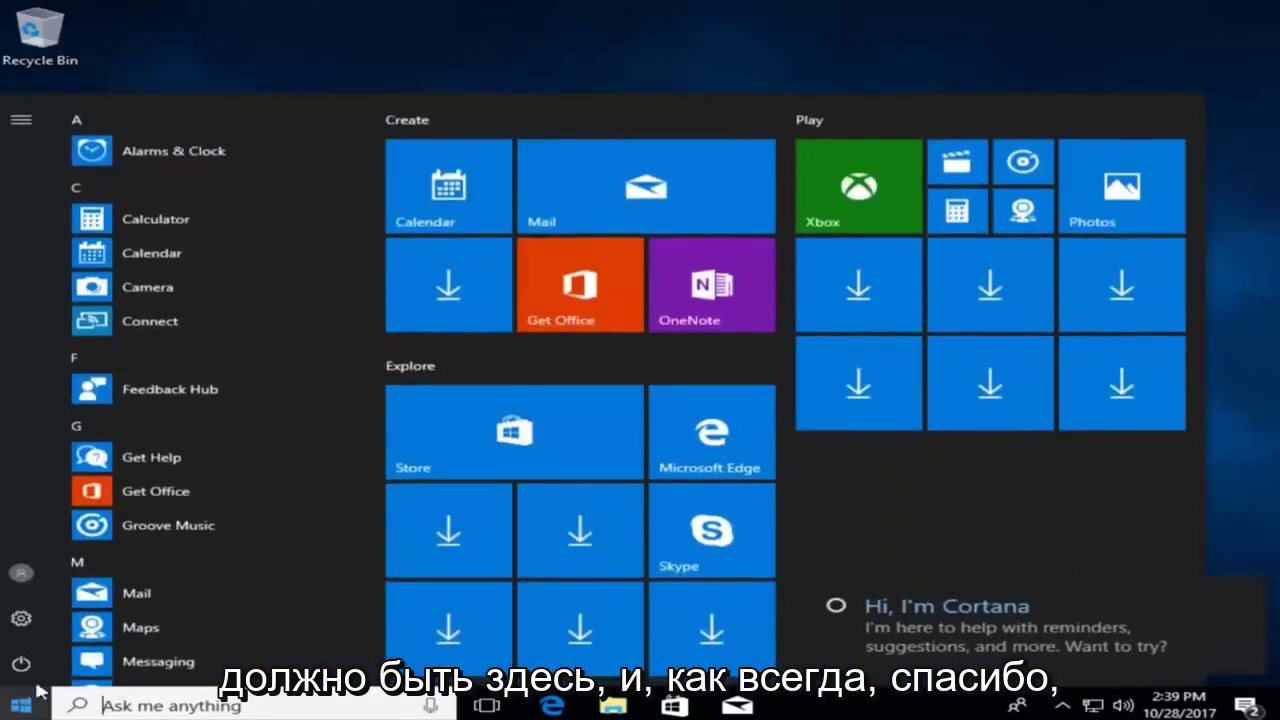
pyautogui.click(564, 41)
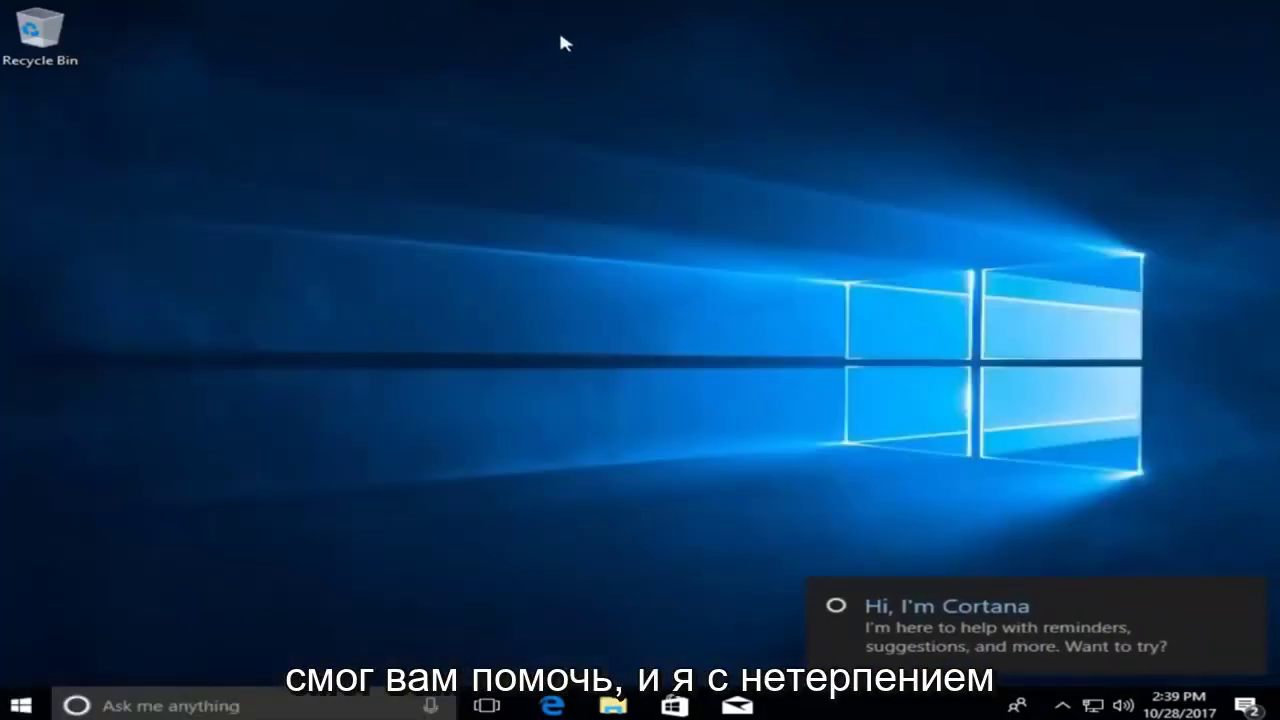